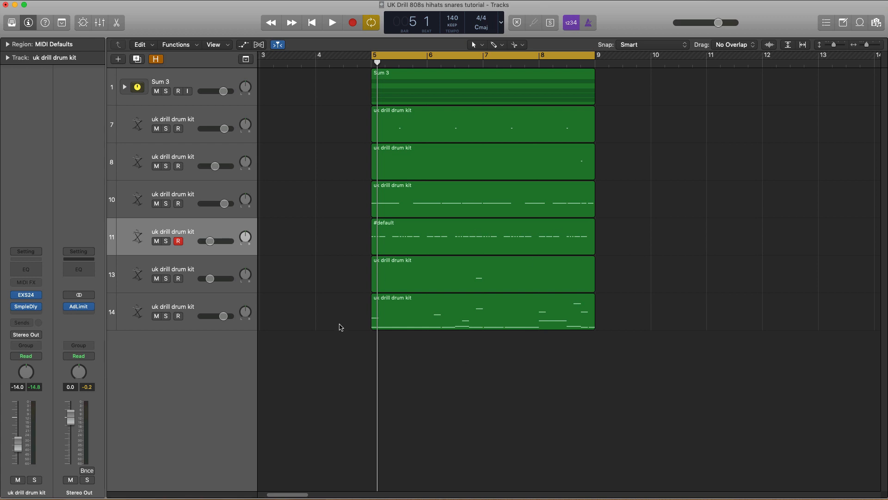
Step: Play the full drum loop and view the track 14 region's notes in the Piano Roll and the channel strips in the Mixer
key("space")
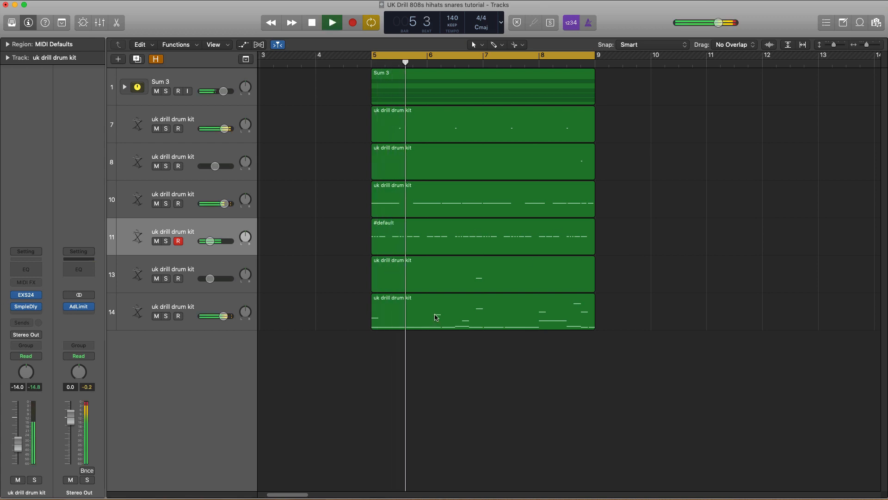
double_click(436, 318)
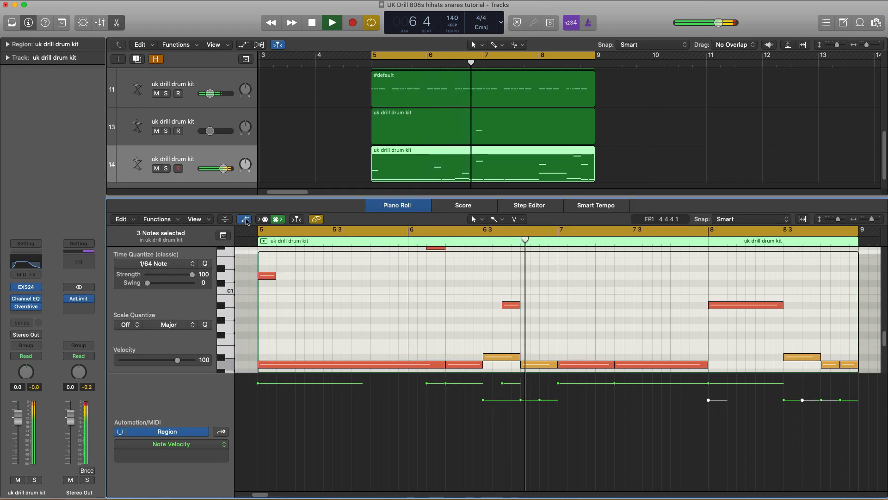
left_click(245, 219)
scroll(439, 374, "up", 5)
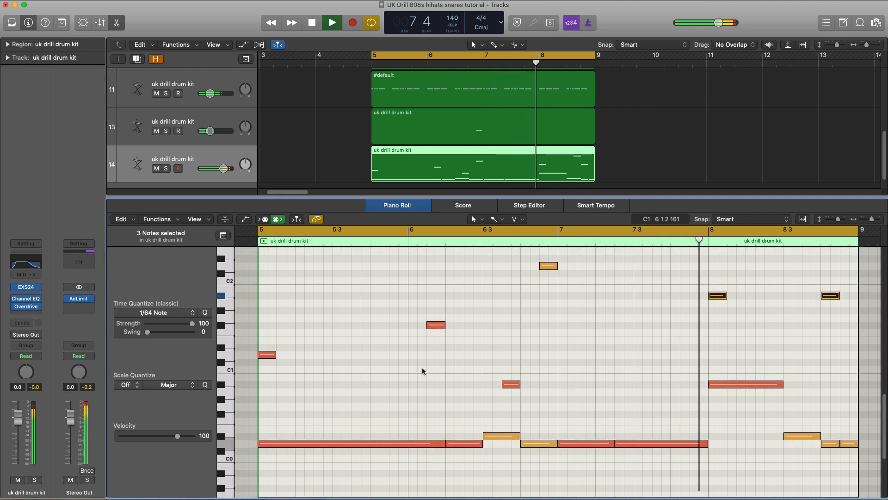
key("x")
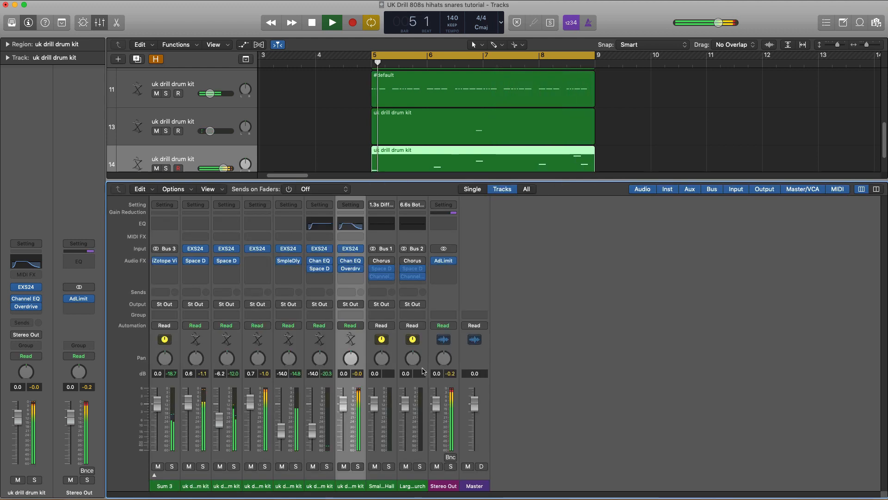
key("x")
key("space")
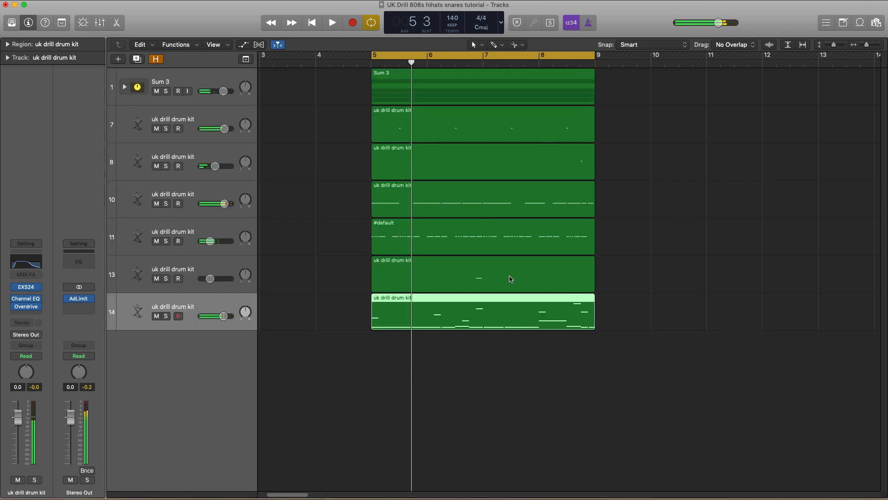
Step: Copy all the regions spanning bars 5 to 9 so that the copies start at bar 9
key("super+Up")
key("super+Left")
left_click(480, 137)
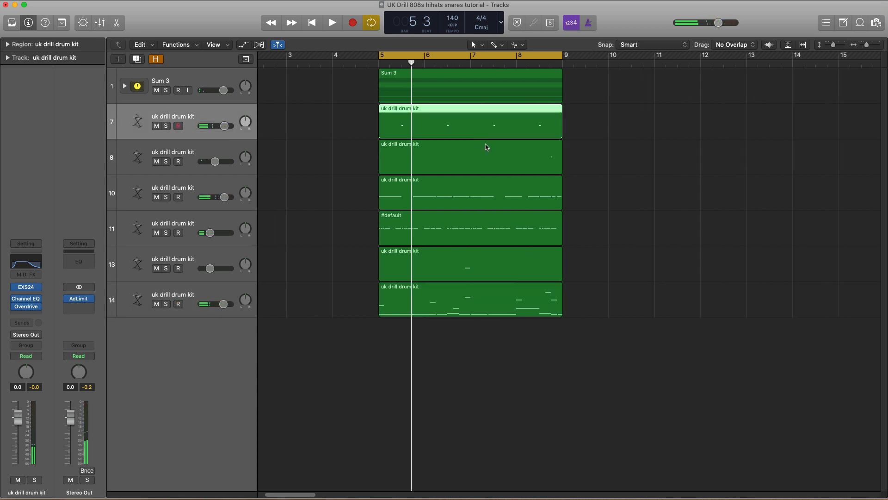
left_click(475, 199)
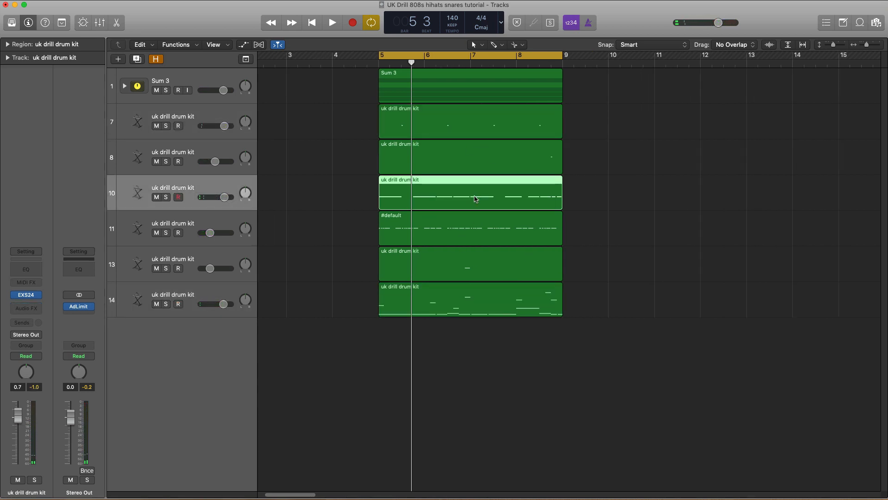
left_click_drag(612, 356, 388, 89)
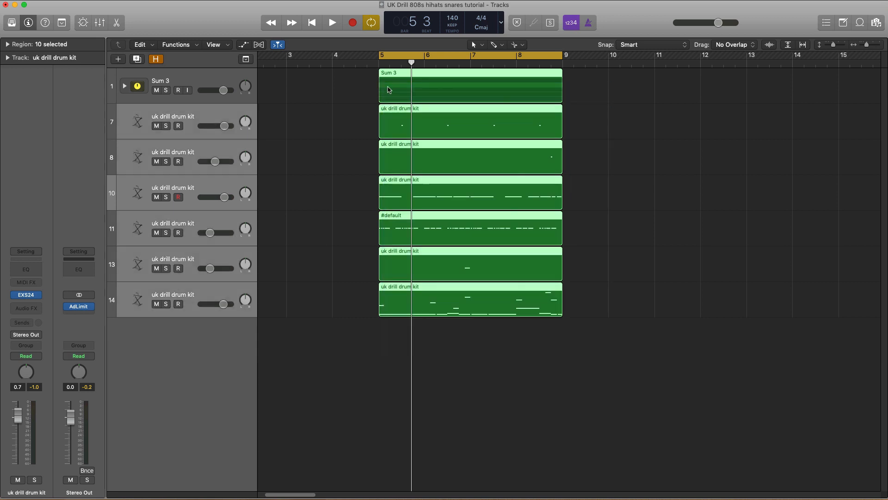
left_click_drag(479, 100, 560, 86)
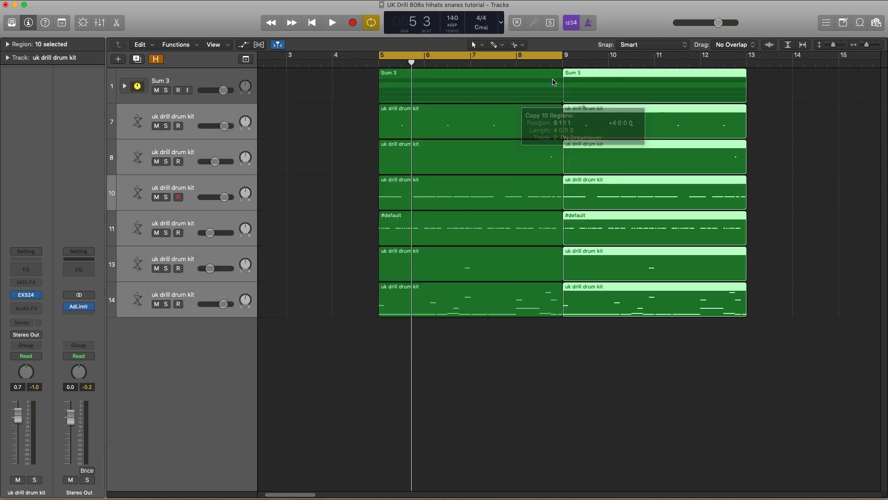
Step: Set the cycle range to the copied section from bar 9 to bar 13
left_click(515, 58)
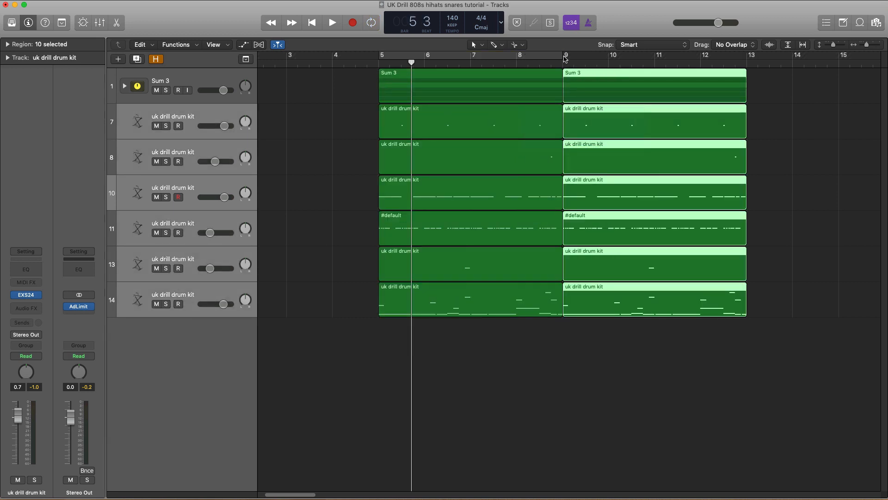
left_click_drag(565, 58, 746, 65)
left_click(791, 145)
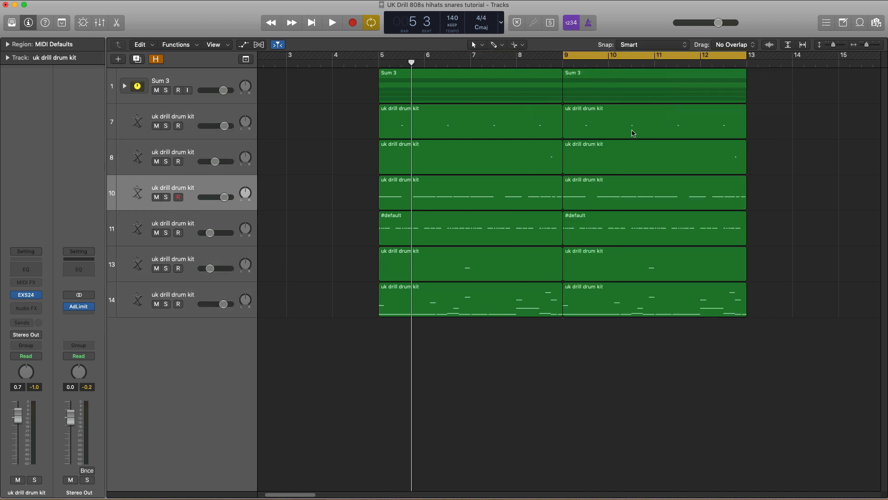
Step: Solo track 7 and the Sum 3 track, audition them, and open track 7's copied region in the Piano Roll
left_click(167, 126)
key("space")
left_click(166, 90)
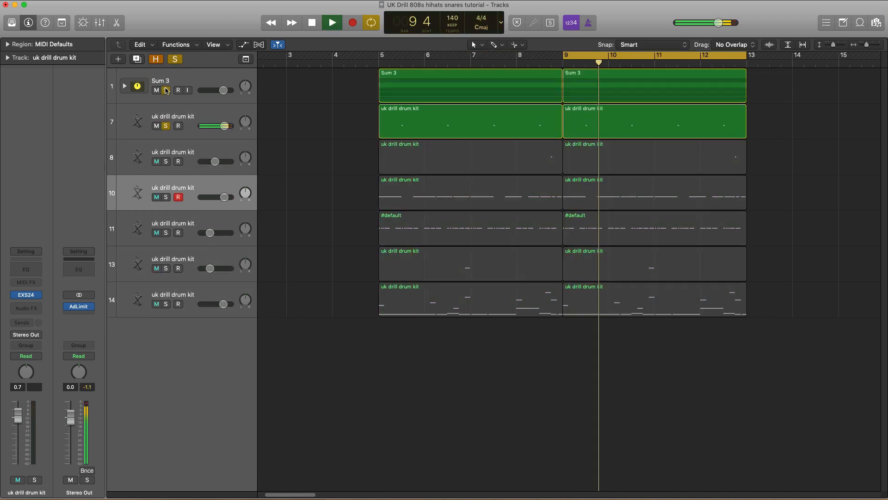
left_click(607, 116)
key("space")
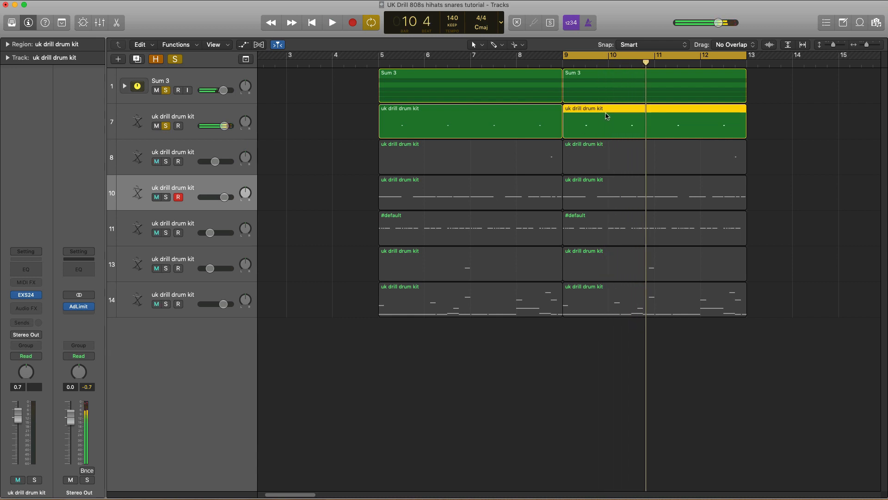
double_click(607, 116)
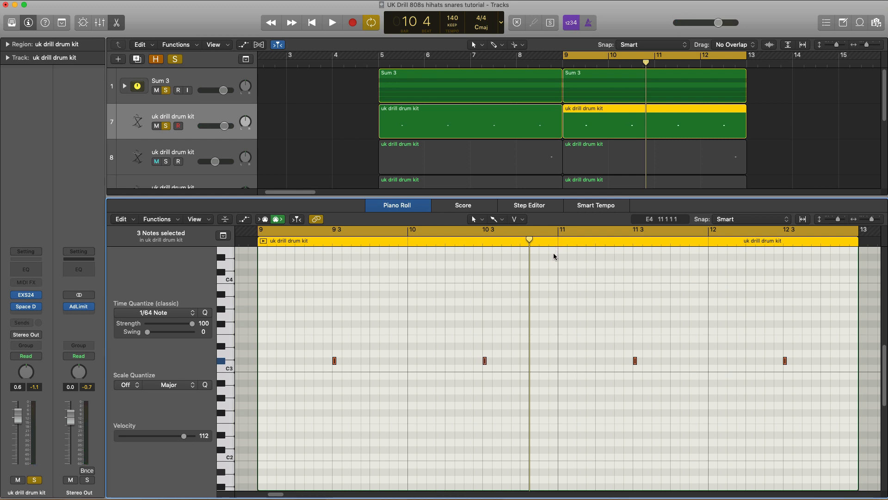
Step: Move the second snare to beat 4 of bar 10 and the last snare to beat 4 of bar 12, and audition the pattern
left_click_drag(375, 333, 304, 391)
left_click_drag(499, 331, 446, 411)
left_click_drag(483, 361, 532, 362)
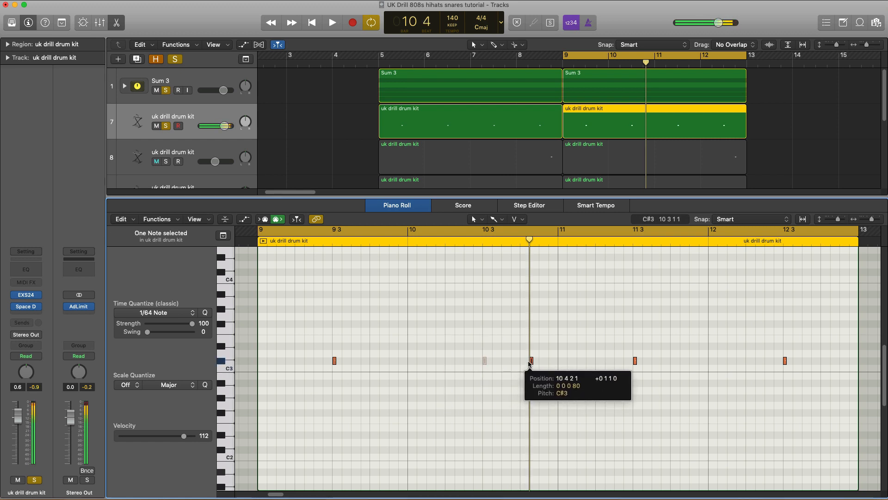
left_click(538, 363)
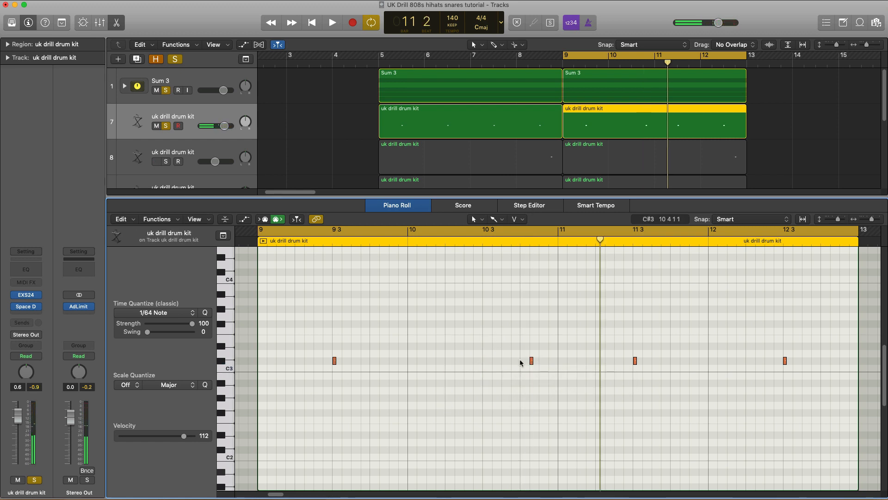
left_click_drag(532, 361, 522, 361)
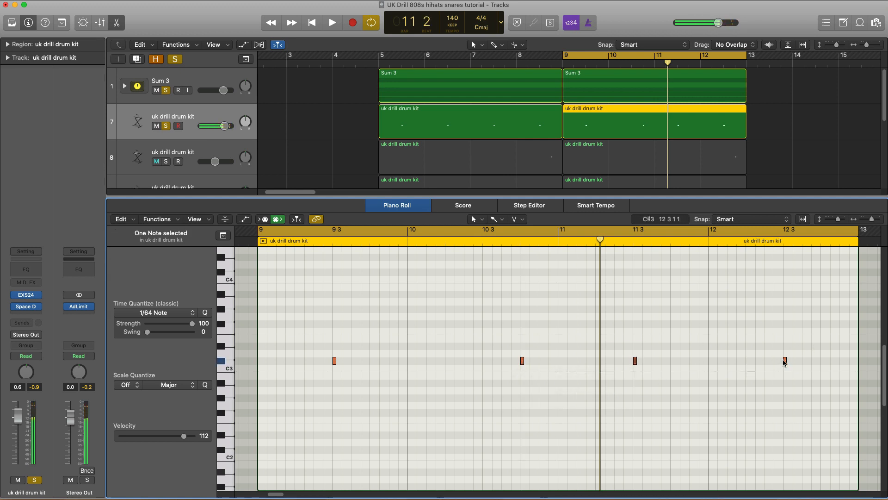
left_click_drag(785, 361, 823, 361)
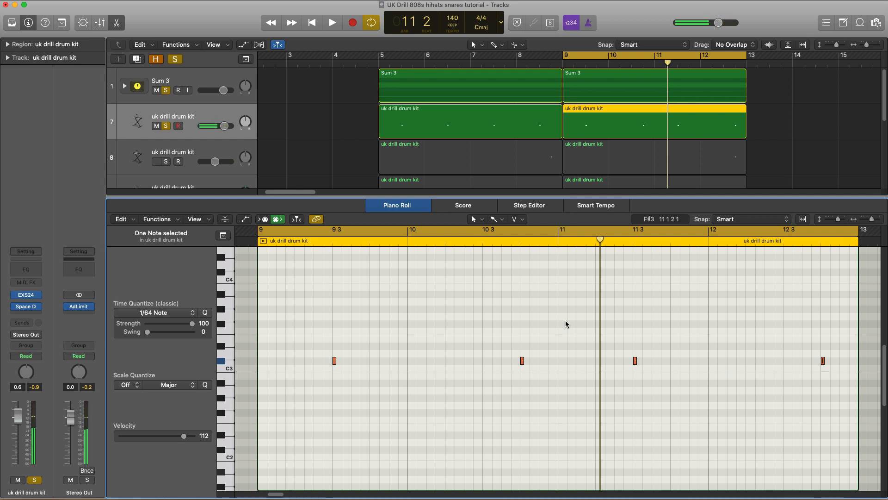
key("space")
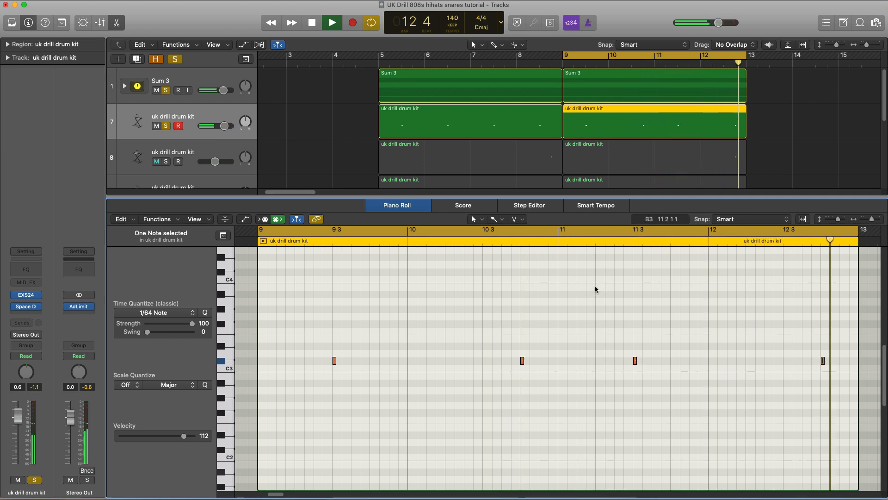
key("space")
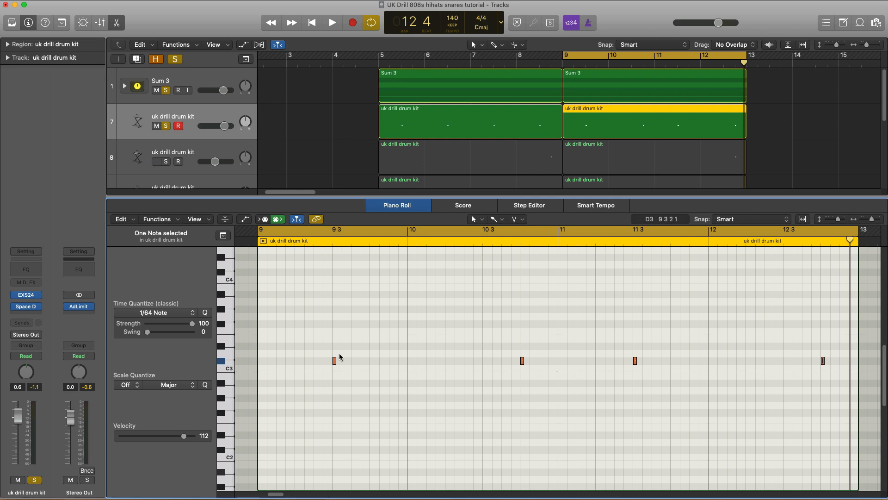
Step: Try the first two snares on beat 4 of bar 9 and beat 3 of bar 10, and delete the snares in bars 11 and 12
left_click_drag(334, 360, 372, 364)
left_click_drag(522, 362, 485, 362)
left_click_drag(637, 314, 865, 419)
key("Delete")
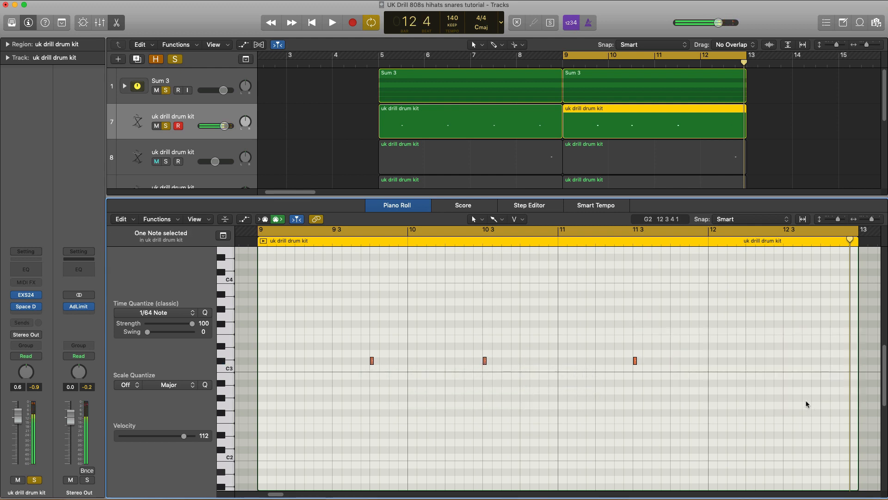
left_click_drag(704, 371, 541, 327)
key("Delete")
Step: Try repeating the two snares across bars 11 and 12, audition the loop, and undo back to the previous pattern
left_click_drag(564, 368, 323, 318)
key("super+r")
key("space")
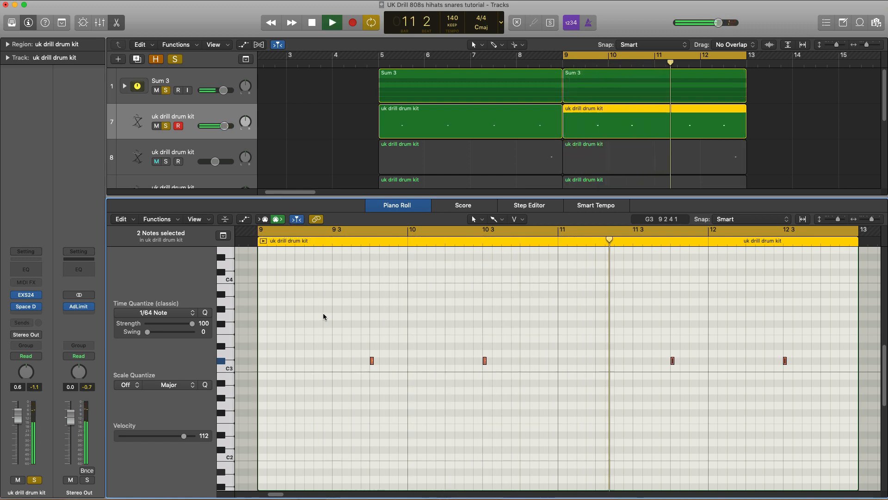
key("space")
key("super+z")
key("super+z")
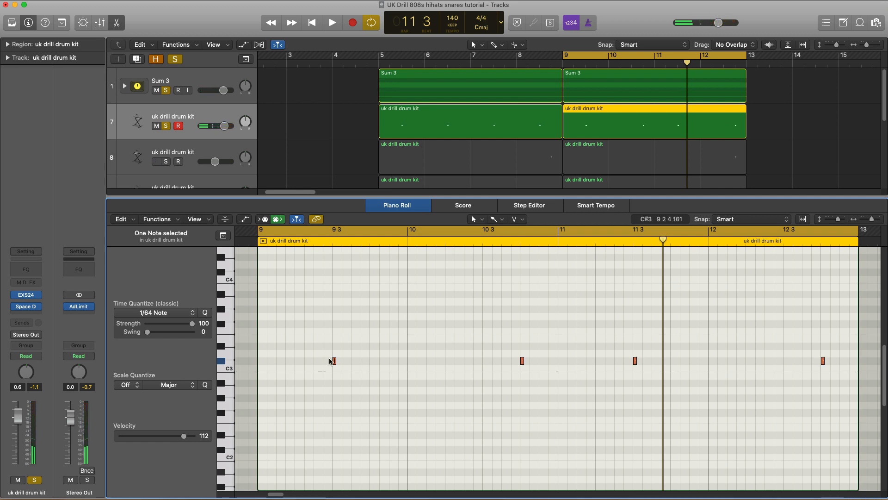
Step: Try the first two snares on beat 2 of bar 9 and beat 3 of bar 10 with the bar 11 snare muted, and audition the loop
left_click_drag(334, 360, 296, 361)
left_click_drag(521, 361, 484, 363)
left_click_drag(553, 349, 639, 385)
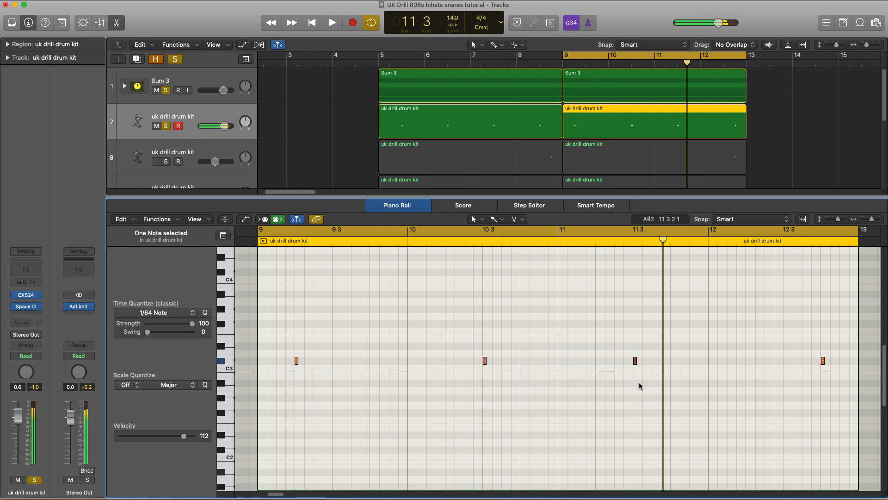
key("space")
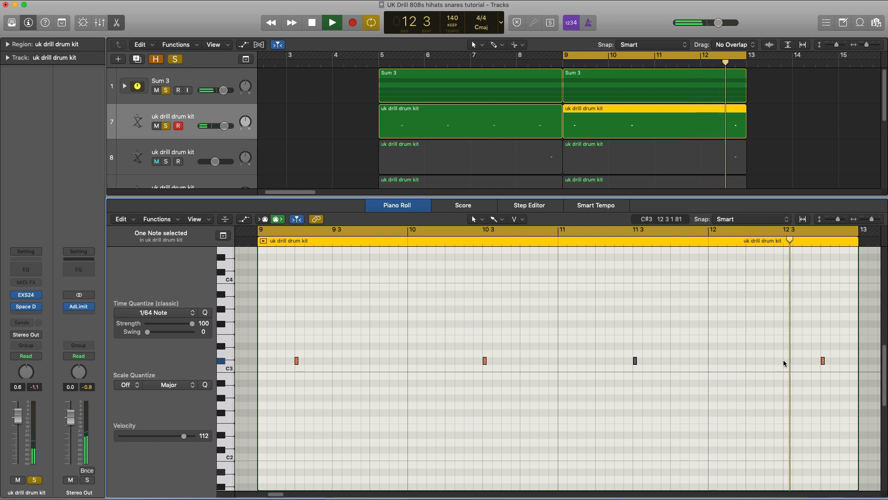
key("space")
Step: Add an extra snare on beat 3 of bar 12 and play the loop
left_click(787, 361, "super")
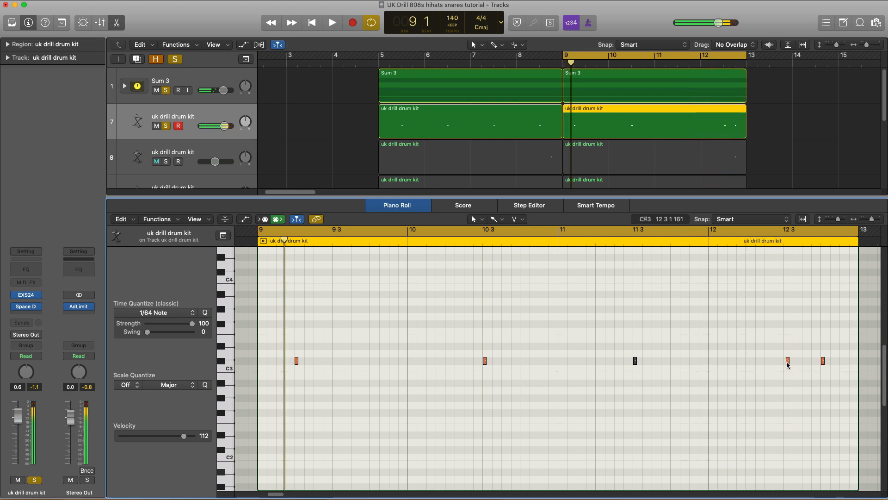
left_click_drag(787, 362, 781, 368)
key("space")
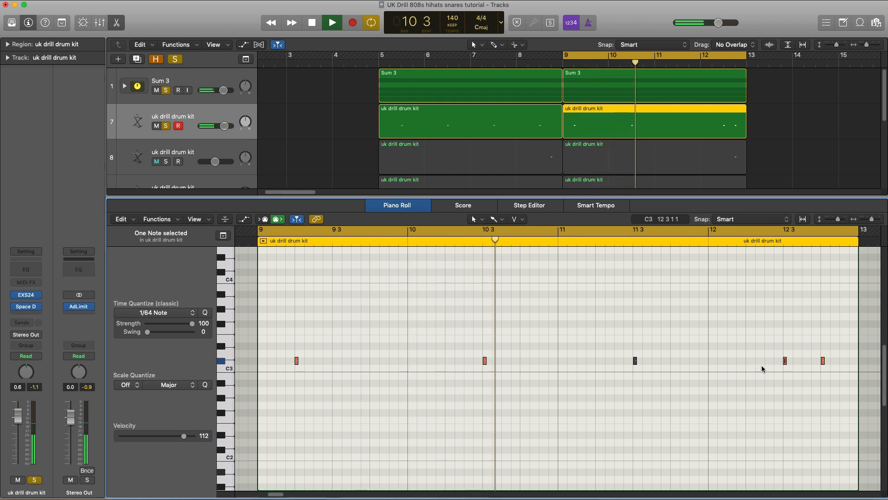
Step: Set the Piano Roll's Time Quantize value to 1/8 Note
left_click(476, 219)
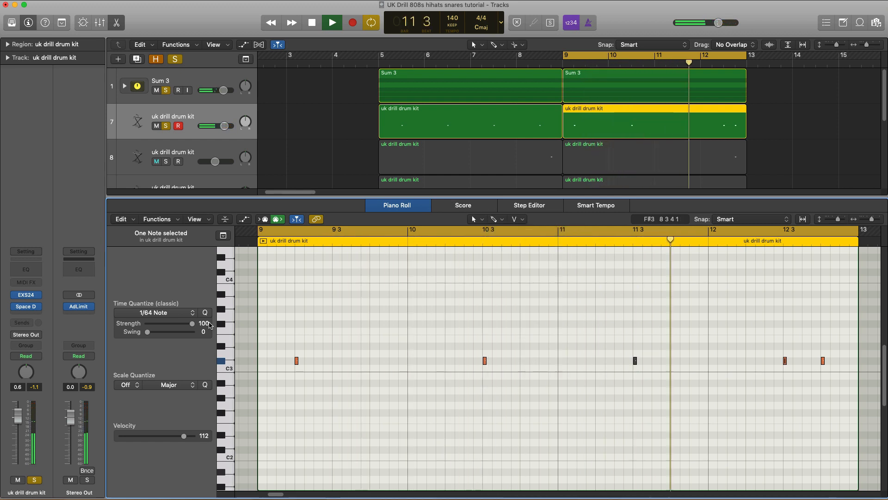
left_click(185, 313)
left_click(138, 361)
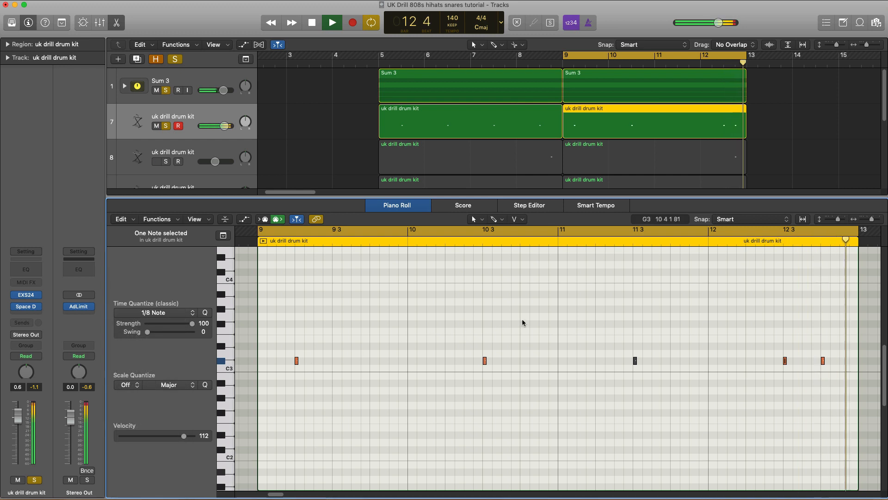
Step: Move the first two snares to beat 3 of bar 9 and beat 4 of bar 10, and delete all the snares in bars 11 and 12
left_click_drag(705, 327, 784, 374)
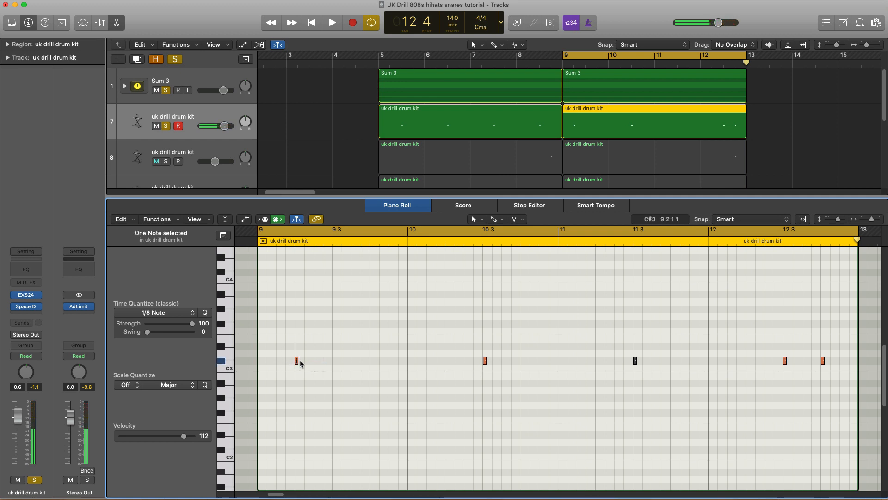
left_click_drag(300, 363, 338, 363)
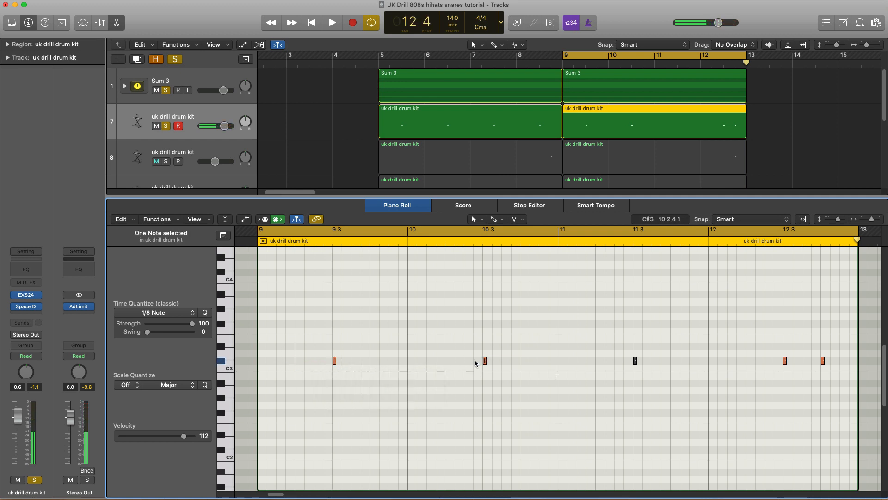
left_click_drag(484, 362, 522, 361)
left_click_drag(584, 332, 870, 397)
key("Delete")
Step: Repeat the two remaining snares across bars 11 and 12 and audition the four-bar pattern
left_click_drag(609, 379, 307, 324)
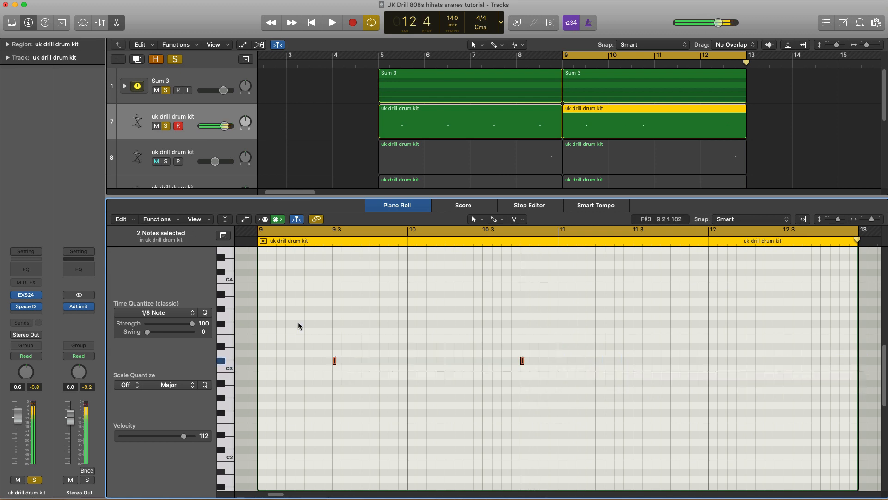
key("super+r")
key("space")
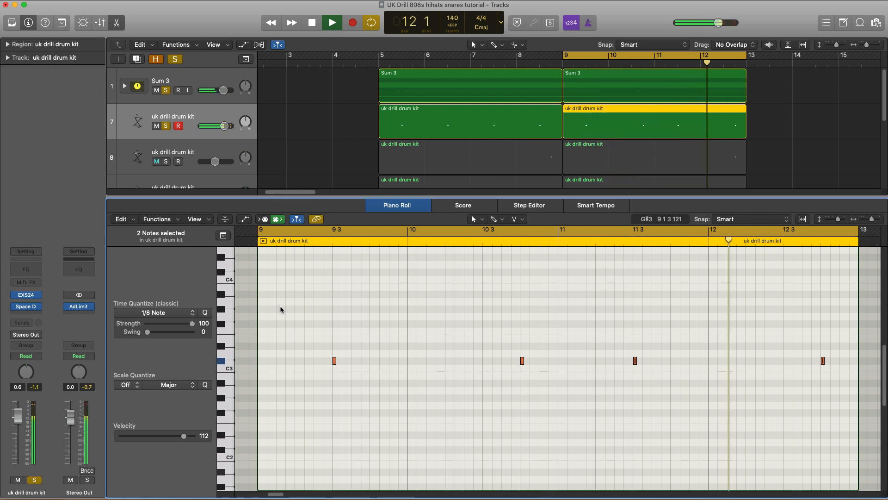
key("space")
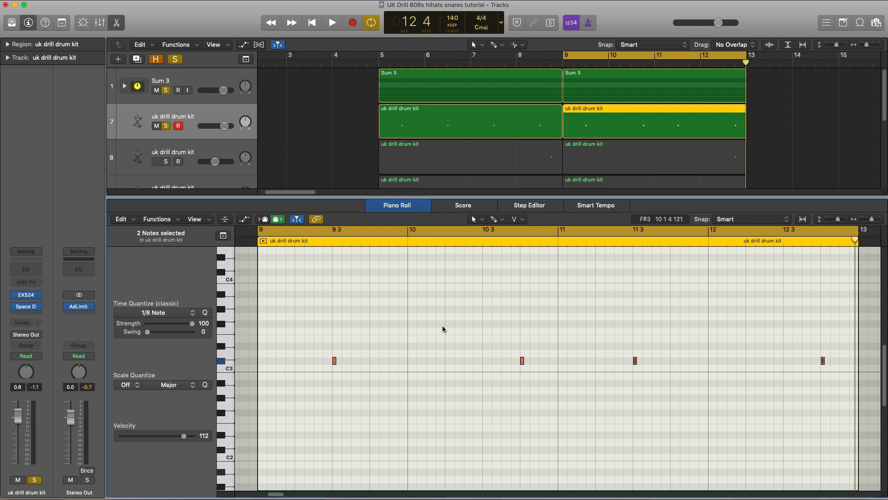
Step: Delete the snare on beat 4 of bar 10 and undo the deletion
left_click_drag(443, 327, 535, 379)
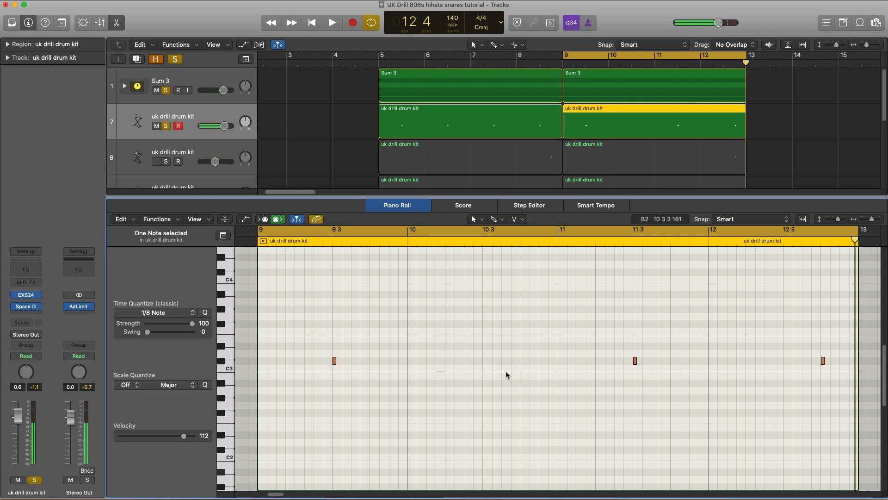
key("super+z")
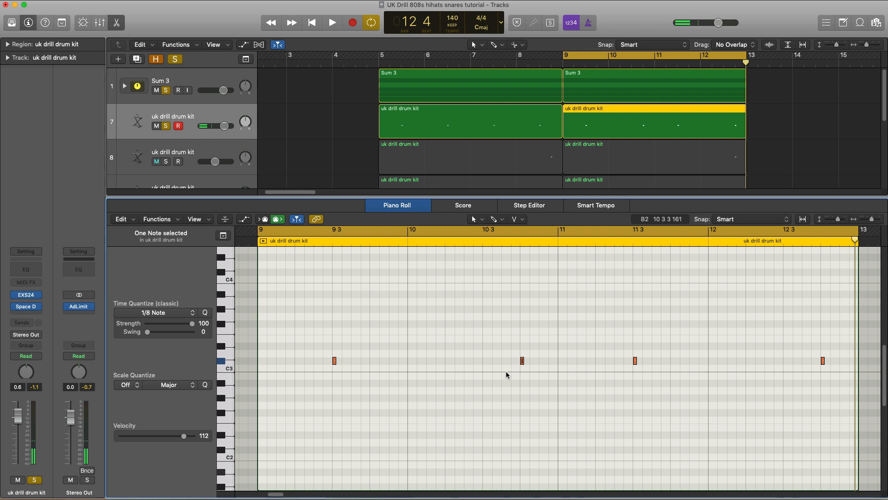
Step: Solo track 10, open its bars 9–12 region in the Piano Roll and play it with the snares
key("x")
key("x")
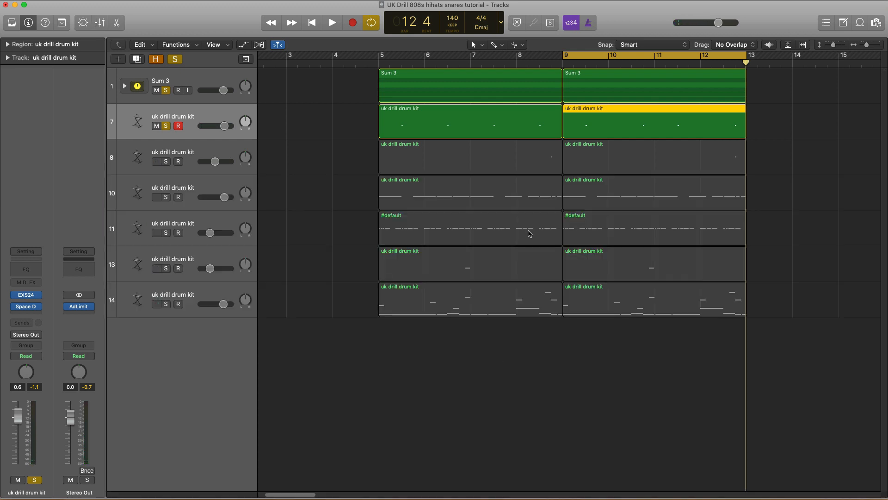
left_click(167, 198)
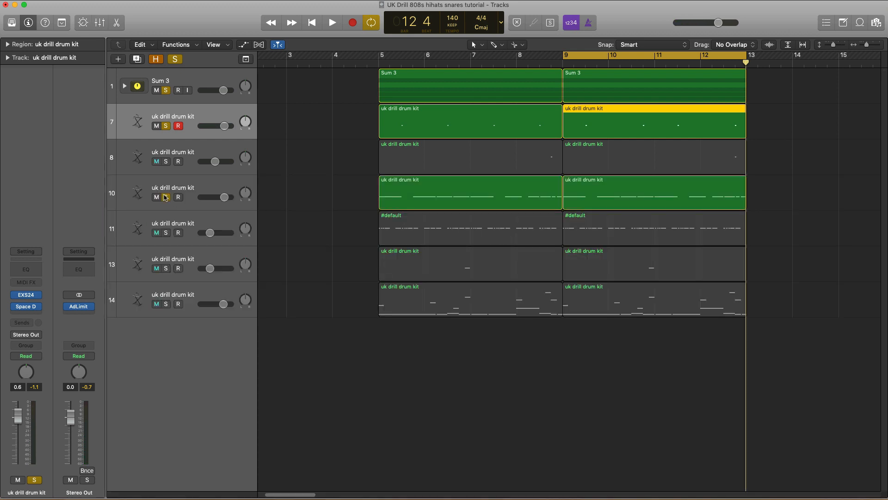
left_click(619, 203)
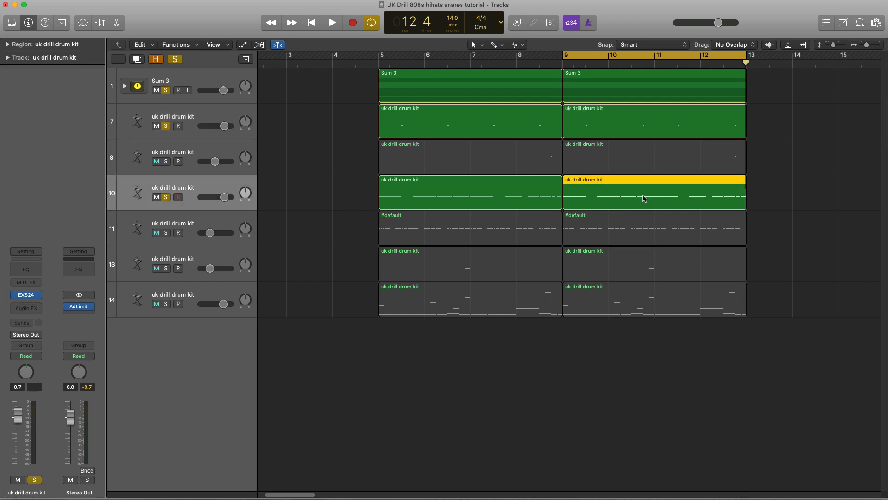
double_click(645, 200)
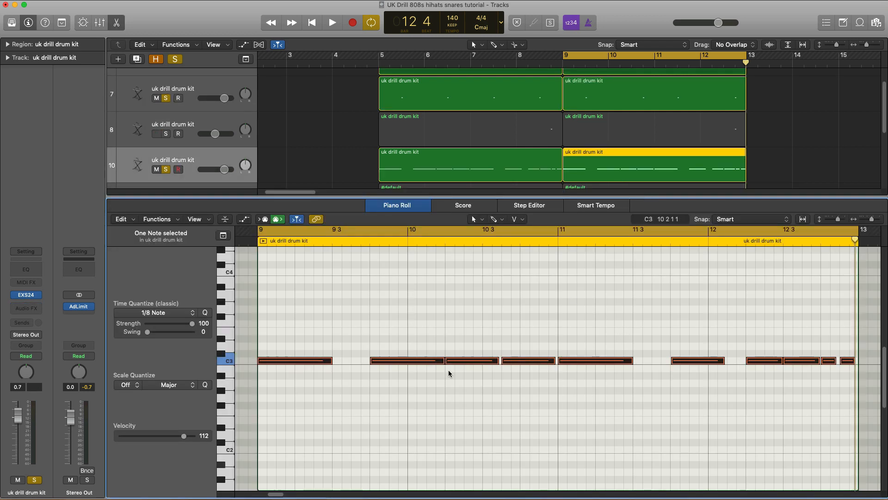
key("space")
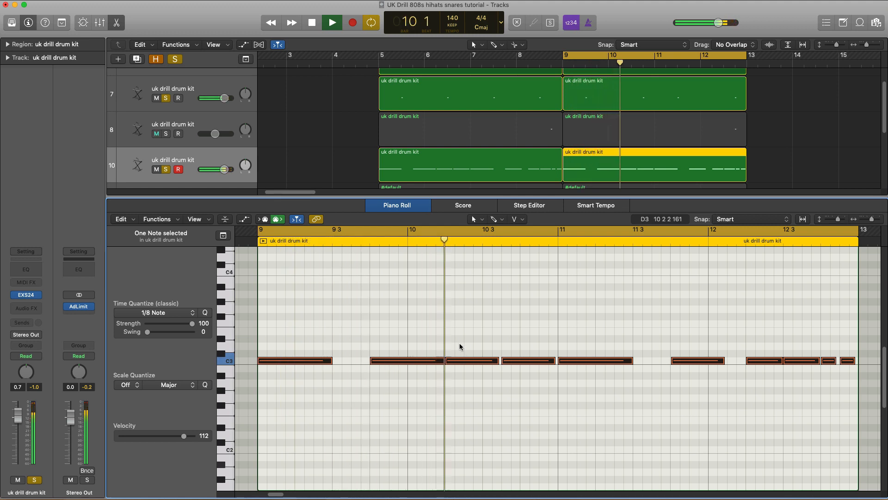
key("space")
Step: Delete the last two C3 notes in bar 10 and the notes on beats 3 and 4 of bar 12, auditioning the pattern
left_click_drag(464, 334, 510, 370)
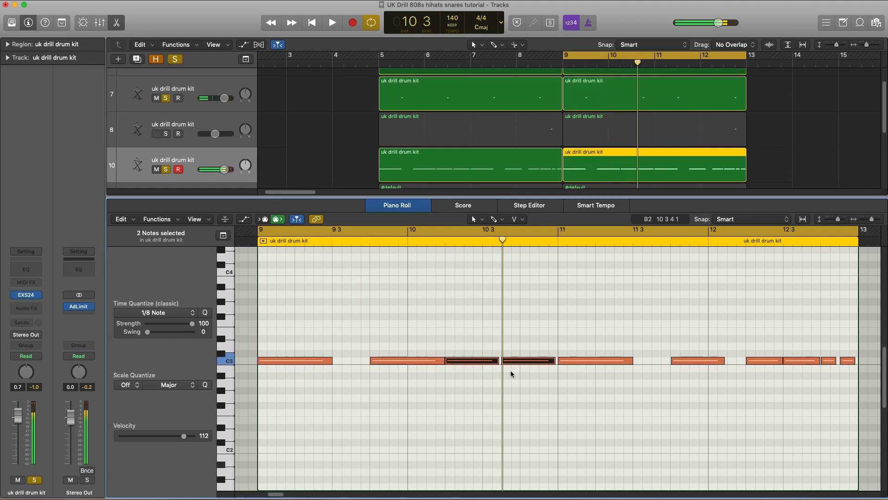
key("Delete")
key("space")
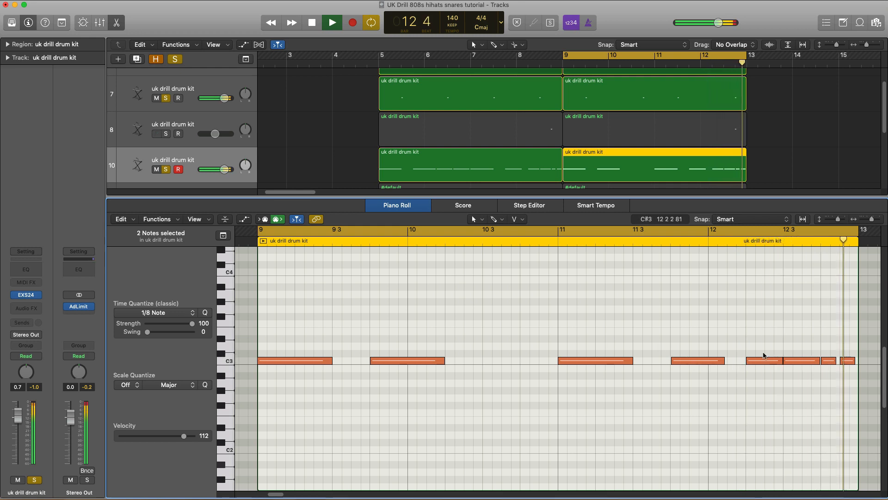
key("space")
left_click_drag(796, 347, 826, 384)
key("Delete")
left_click_drag(720, 347, 690, 386)
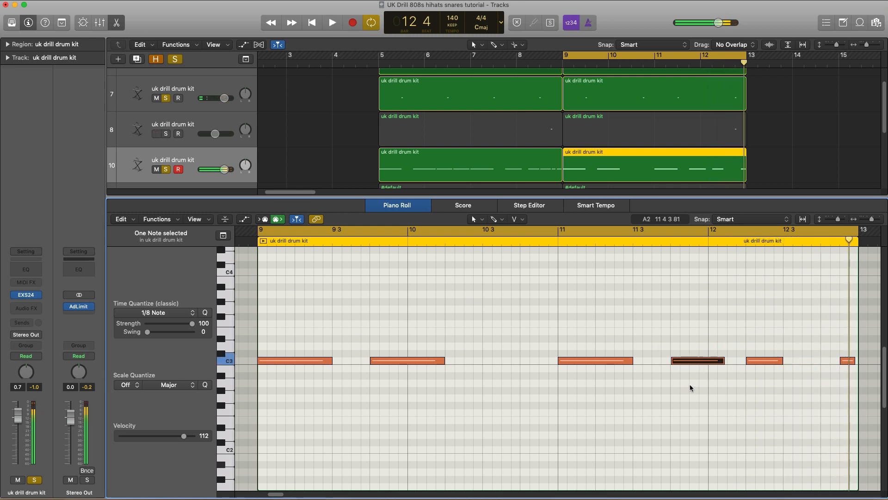
key("space")
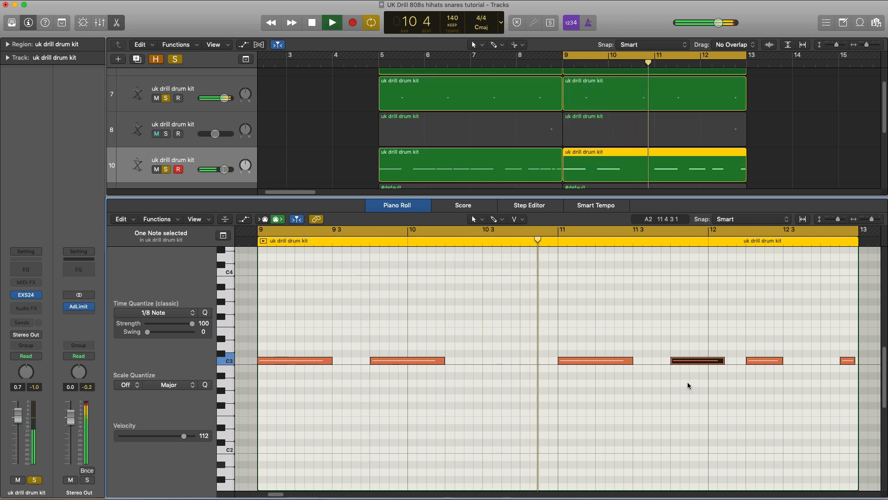
Step: Close the Piano Roll and solo tracks 13, 14 and 8 while auditioning the loop
key("e")
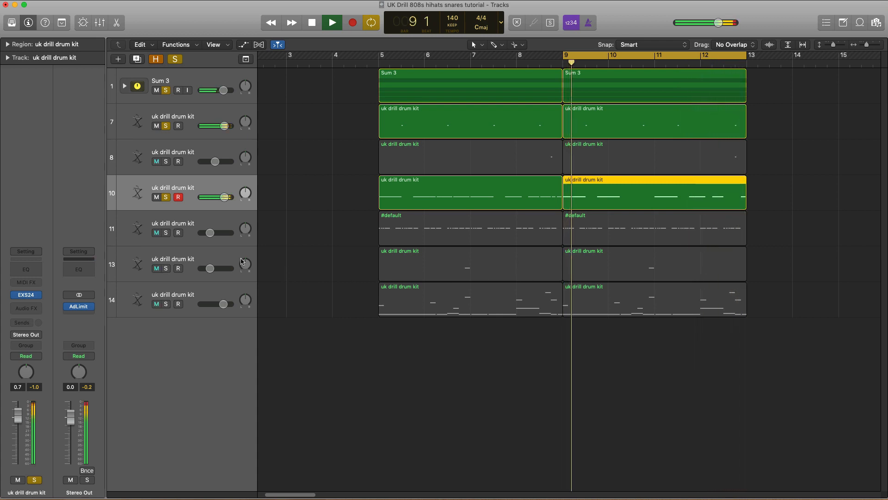
key("space")
left_click_drag(166, 271, 169, 295)
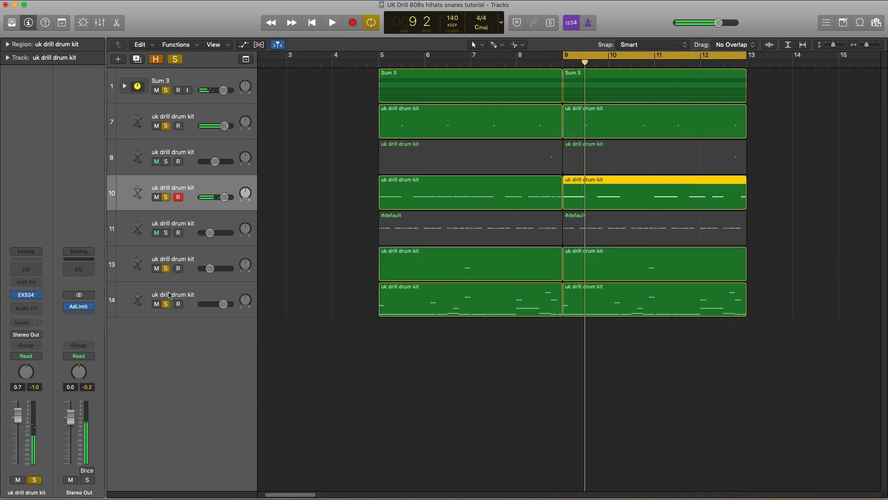
key("space")
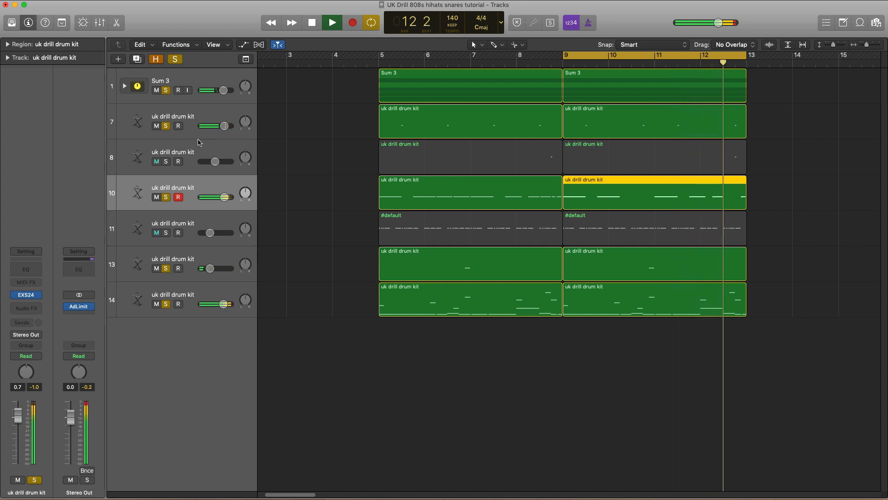
left_click(256, 173)
key("space")
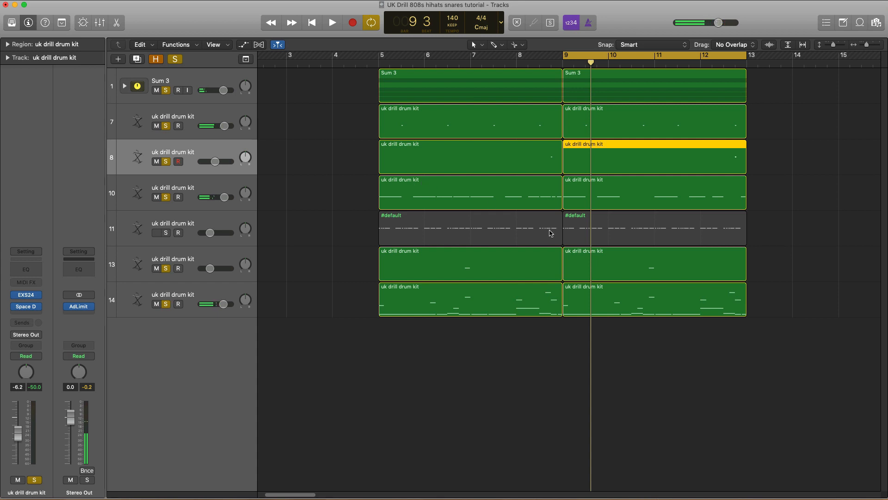
Step: Move track 11's second #default region from bar 9 to bar 13
key("super+Right")
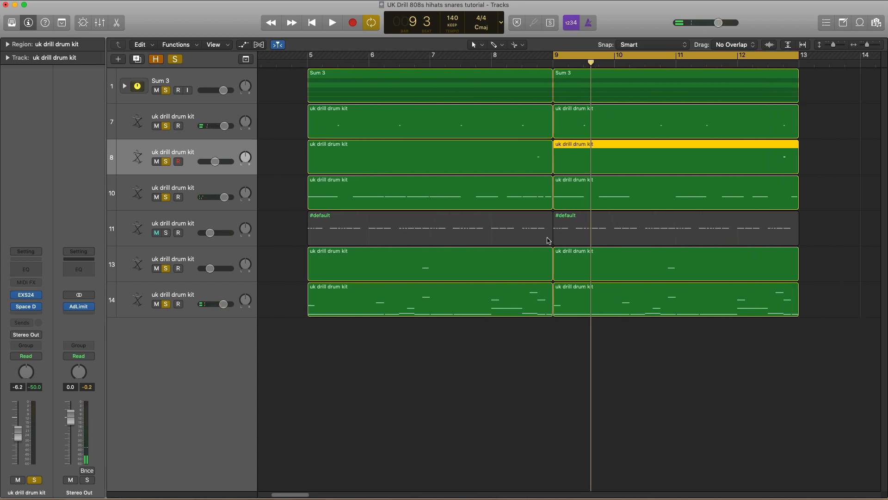
key("super+Down")
key("super+Down")
left_click(669, 249)
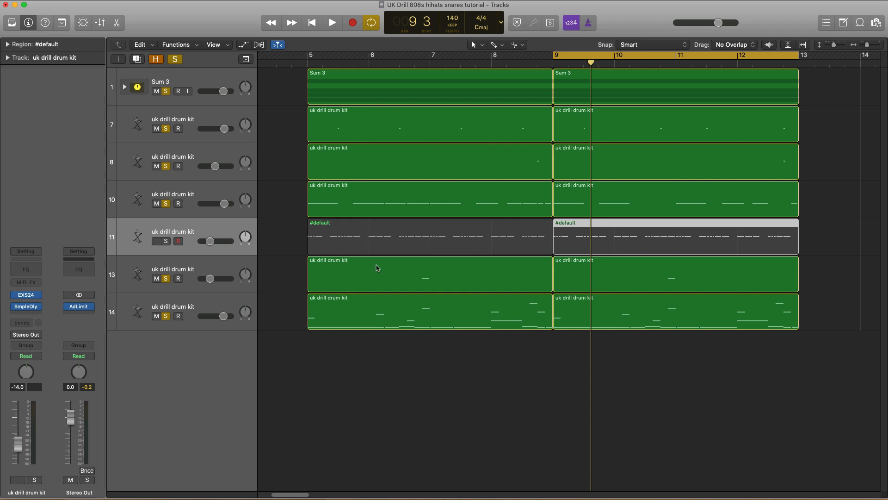
key("super+Left")
left_click_drag(597, 230, 775, 234)
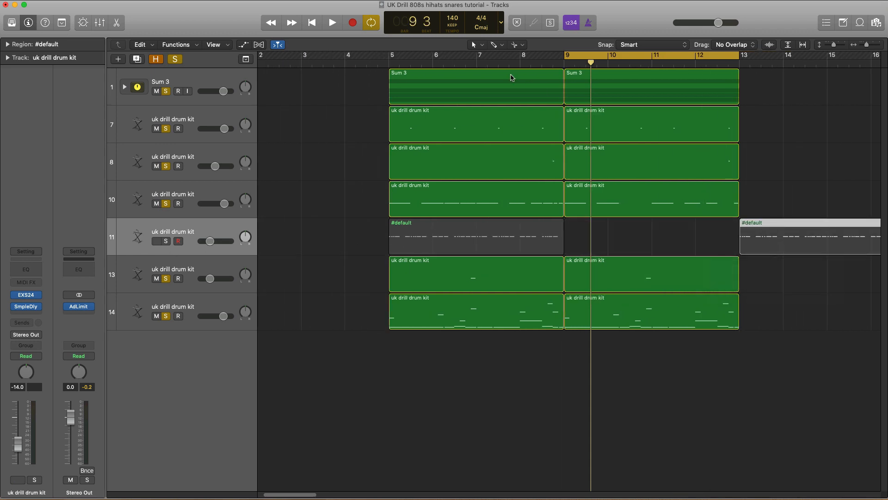
Step: Create an empty four-bar region across bars 9–12 on track 11 with the Pencil Tool and clear all track solos
left_click(495, 45)
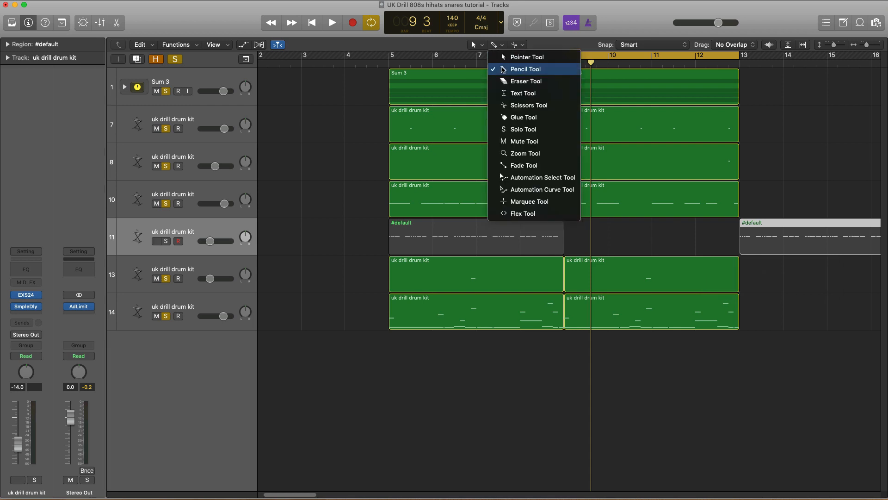
left_click(525, 69)
left_click(568, 246)
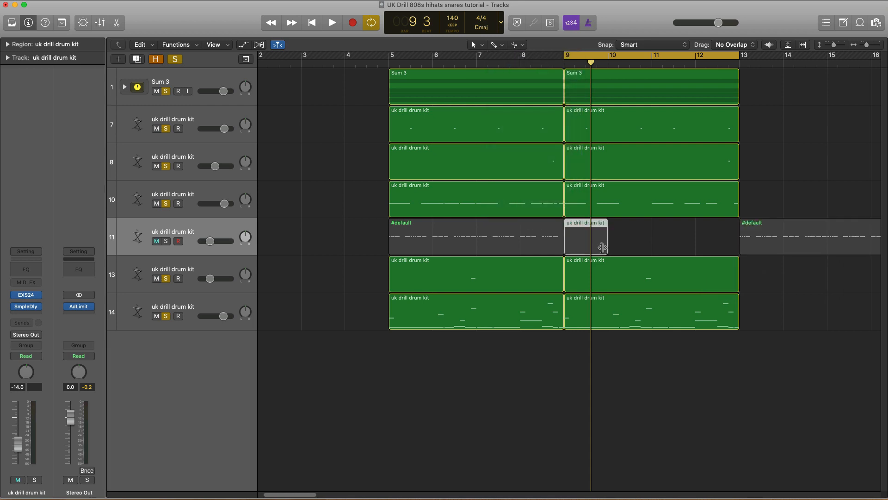
left_click_drag(602, 248, 730, 242)
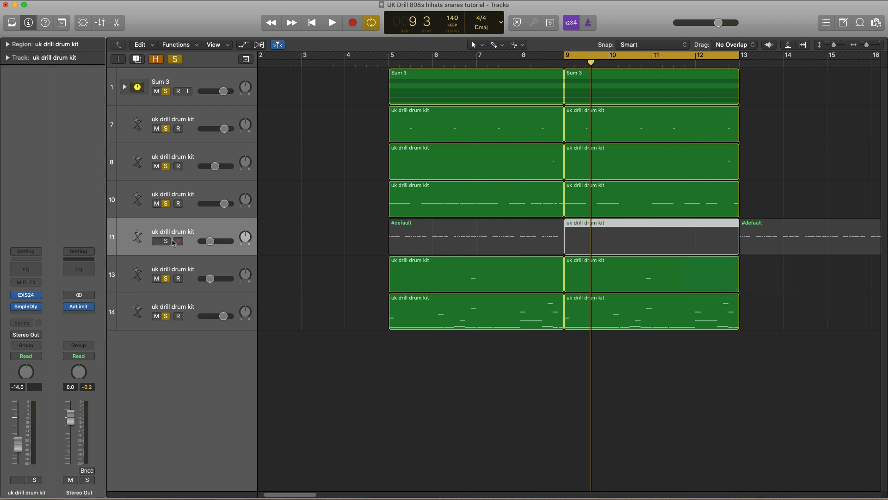
left_click(165, 241, "alt")
left_click(164, 243)
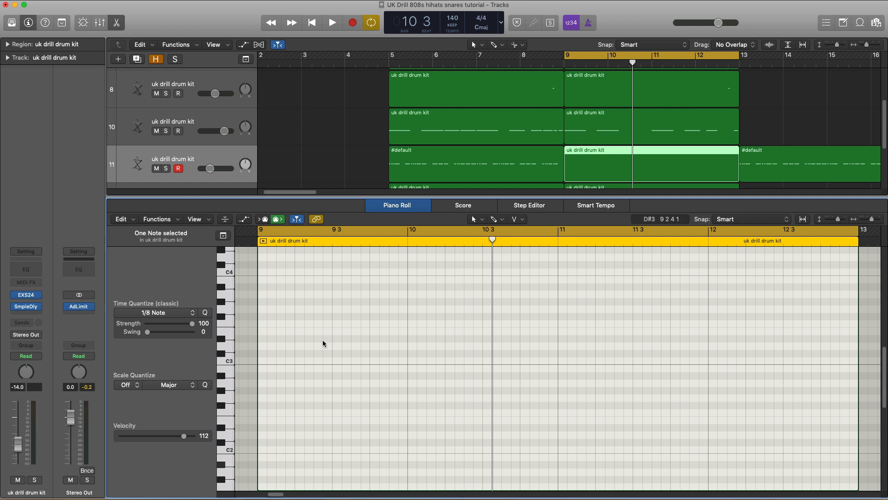
Step: Add a sixteenth-note hi-hat on C5 at the start of bar 9 in the new region and play the loop
scroll(323, 344, "up", 5)
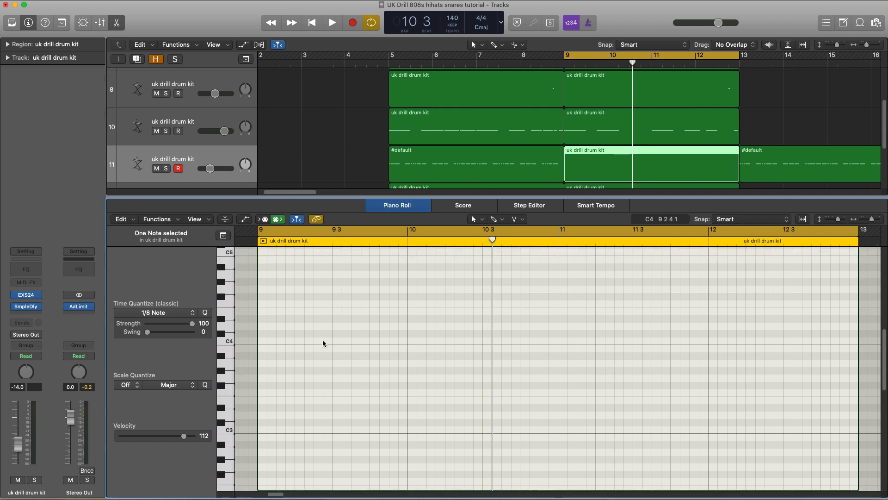
scroll(323, 343, "up", 2)
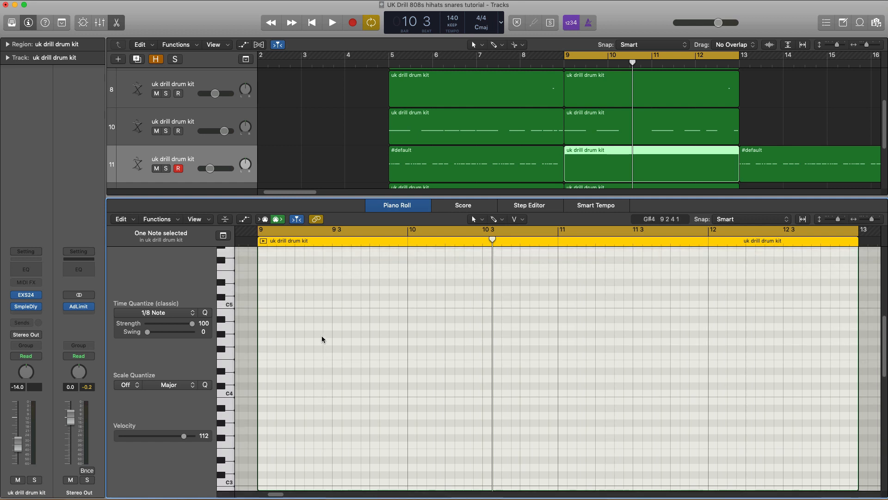
left_click(264, 306)
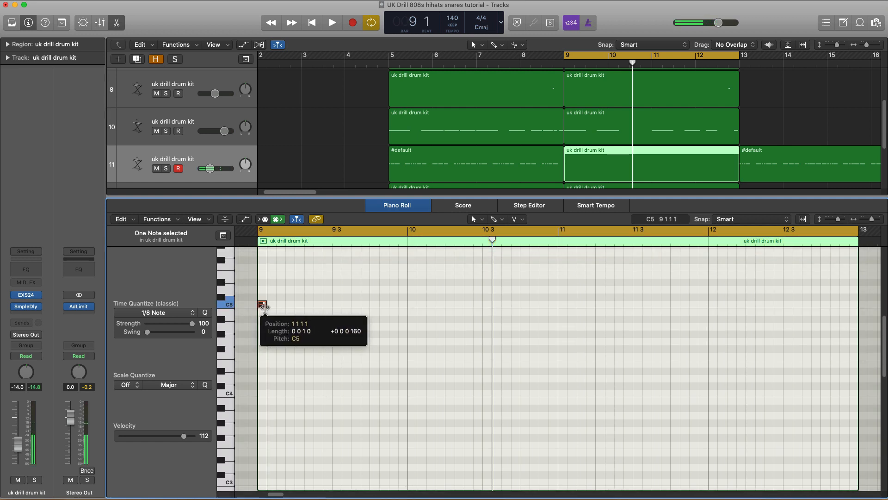
key("space")
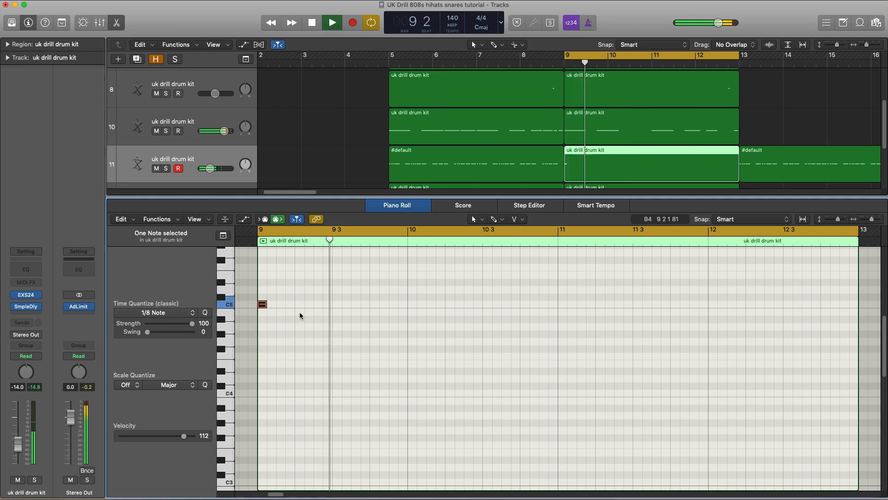
key("space")
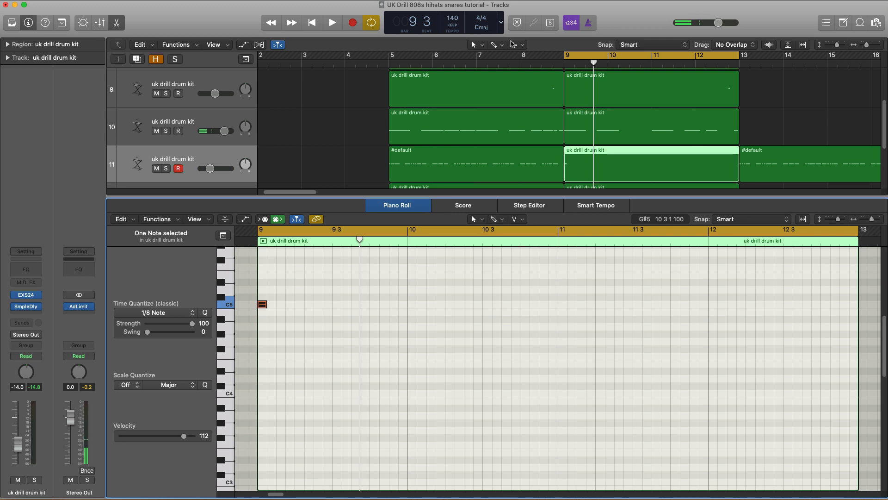
Step: Switch the control bar display to Custom and set the grid division to /8
left_click(500, 24)
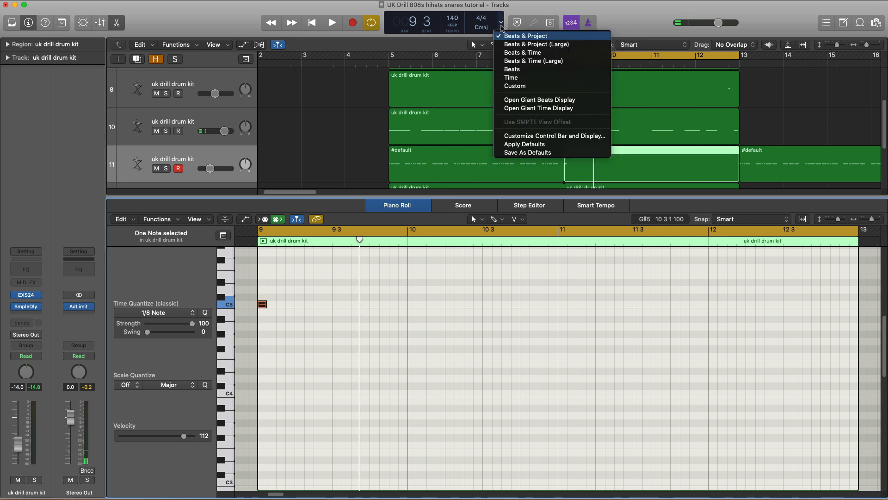
left_click(519, 86)
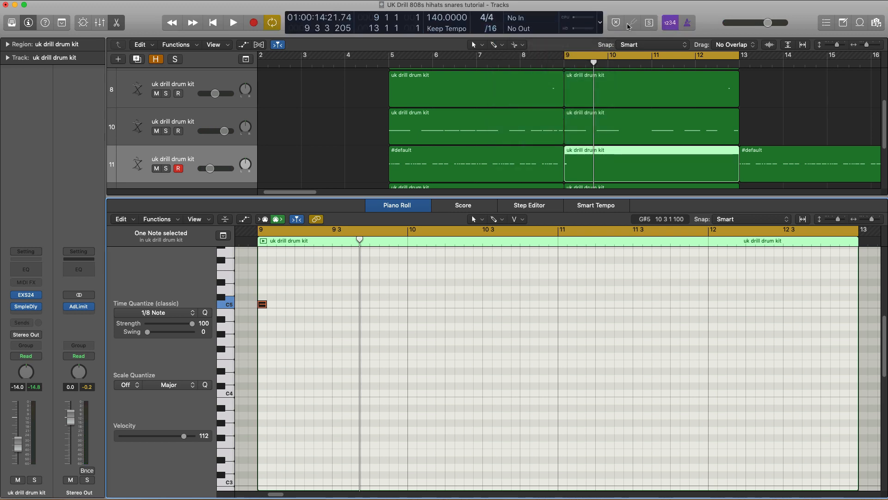
left_click(599, 26)
left_click(600, 29)
left_click(497, 31)
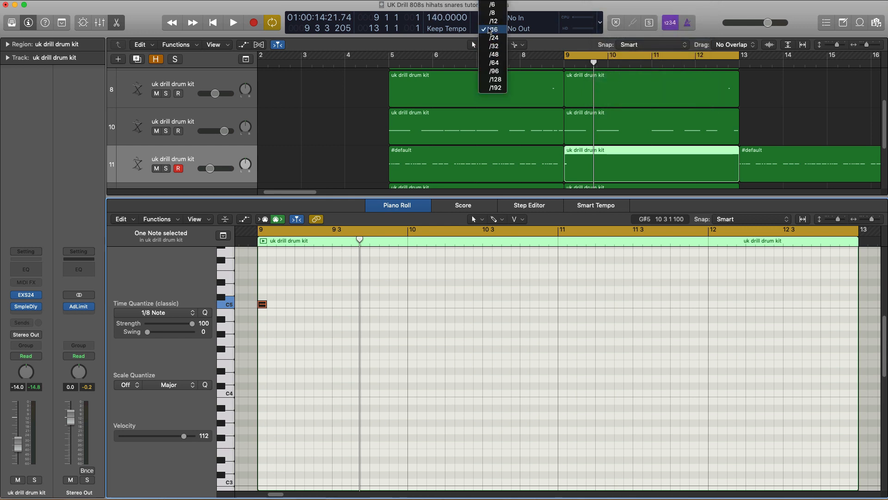
left_click(492, 13)
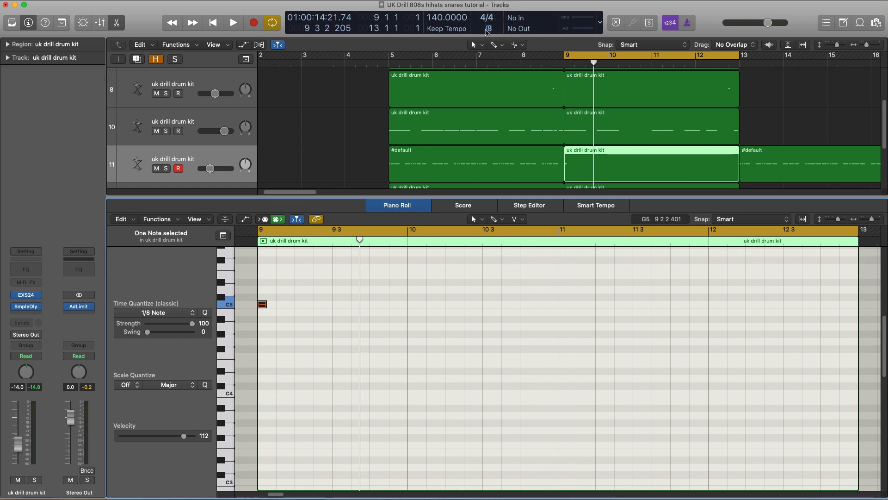
Step: Set the grid division back to /16 and return the control bar display to Beats & Project
left_click(486, 31)
left_click(492, 46)
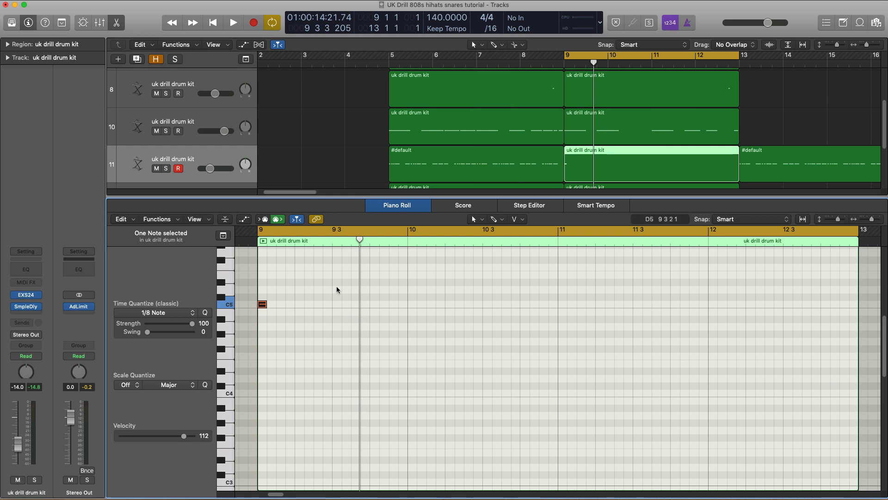
left_click(598, 23)
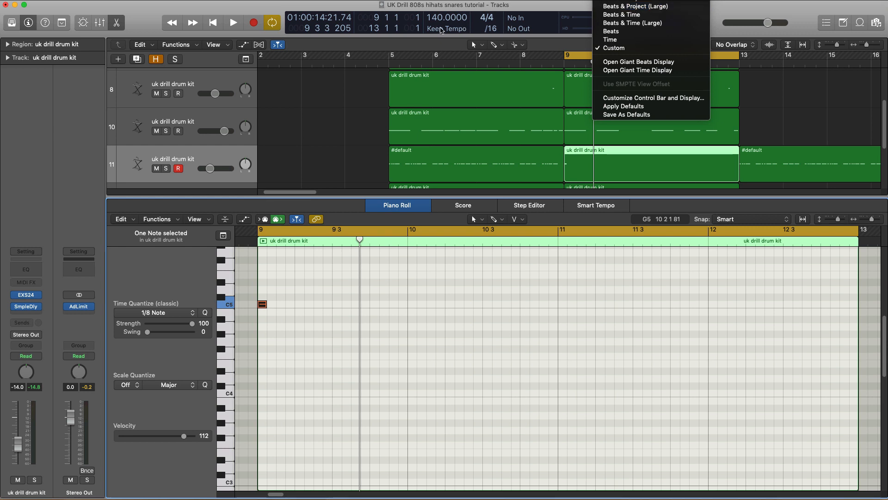
left_click(634, 6)
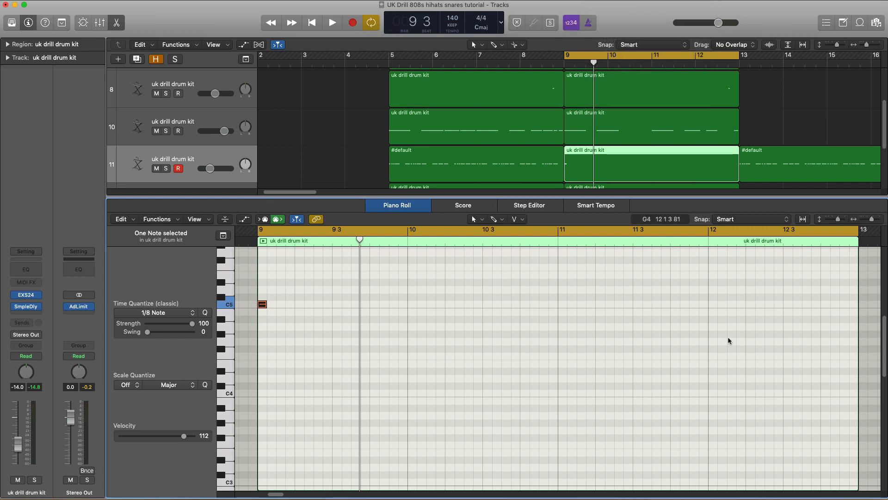
Step: Add sixteenth-note hi-hats on C5 at 9 1 4 and 9 2 3 in the track 11 region, playing the loop between notes
left_click(262, 304)
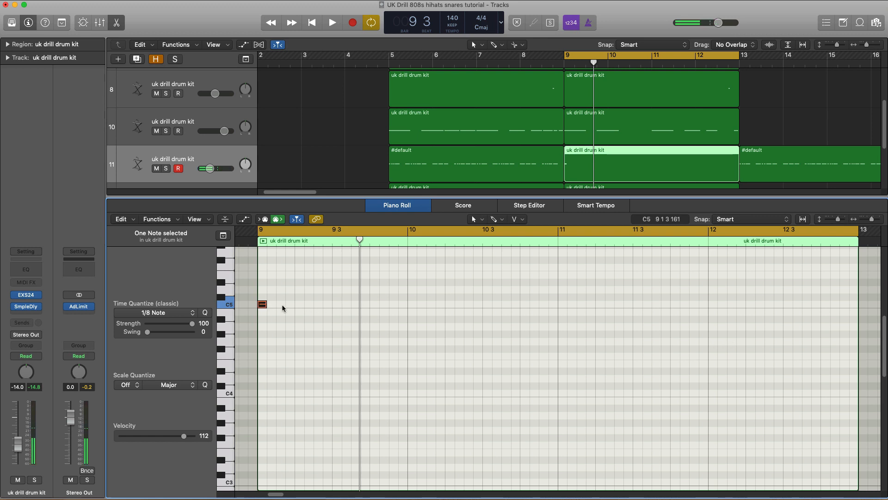
left_click(289, 304)
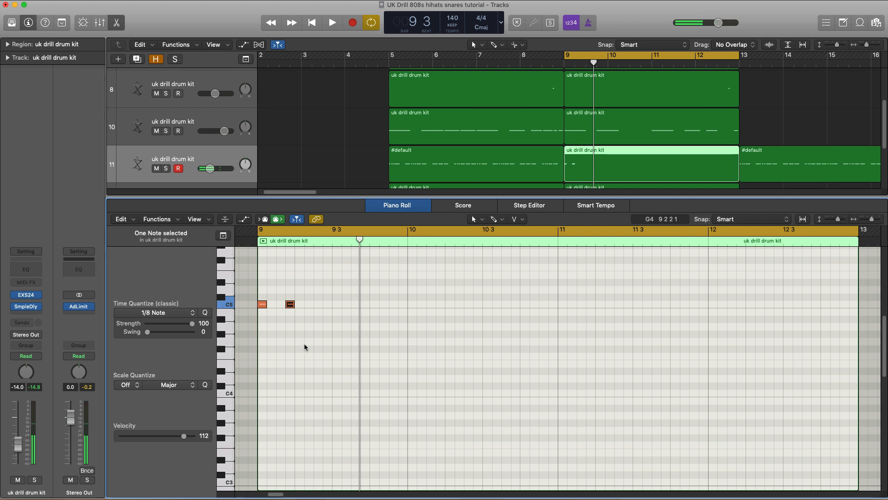
key("space")
key("space")
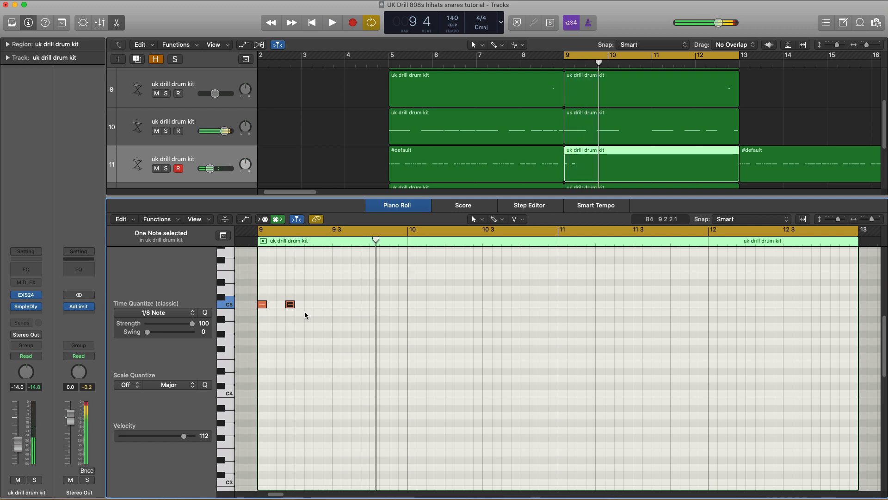
left_click(319, 306)
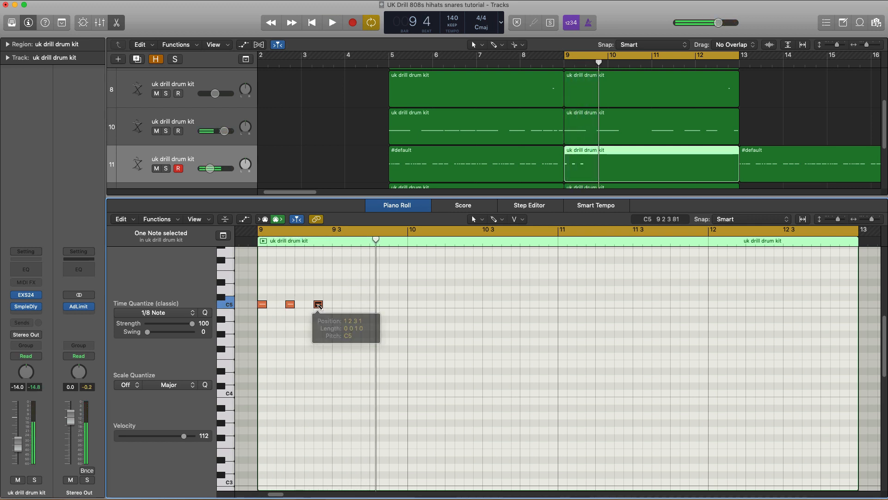
key("space")
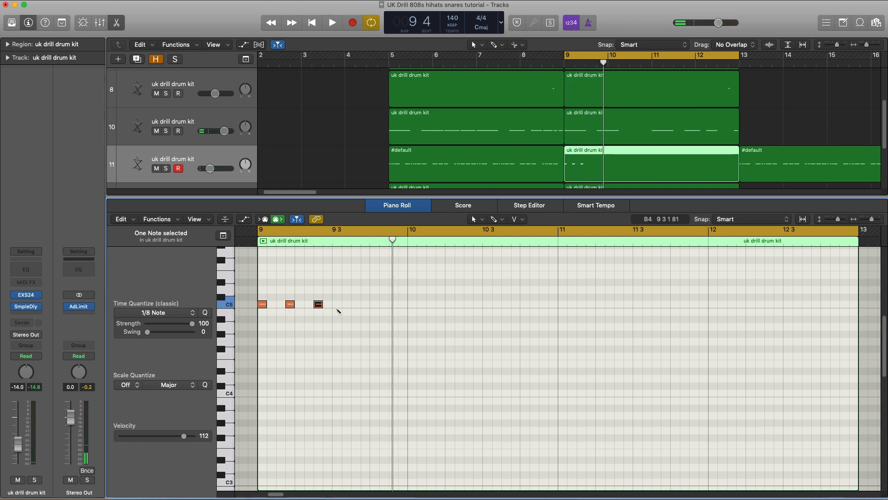
Step: Add C5 hi-hats at 9 3 1, 9 3 4 and 9 4 3, playing the loop after each note
left_click(337, 306)
key("space")
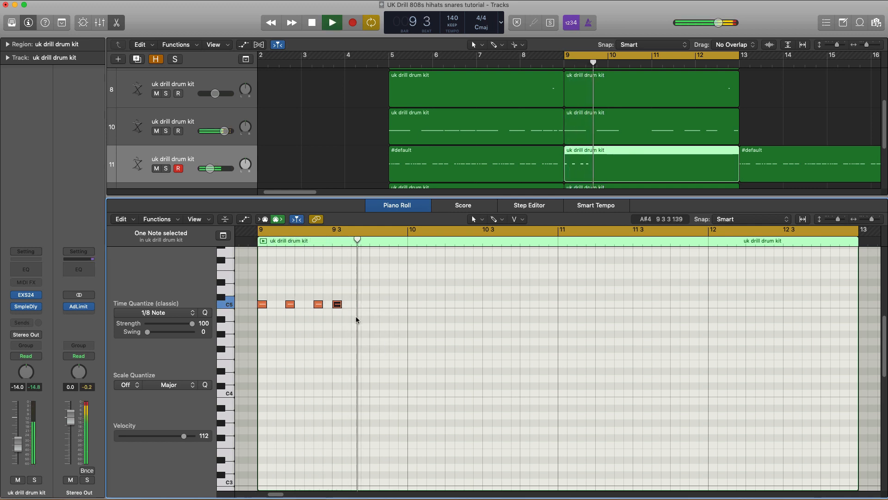
key("space")
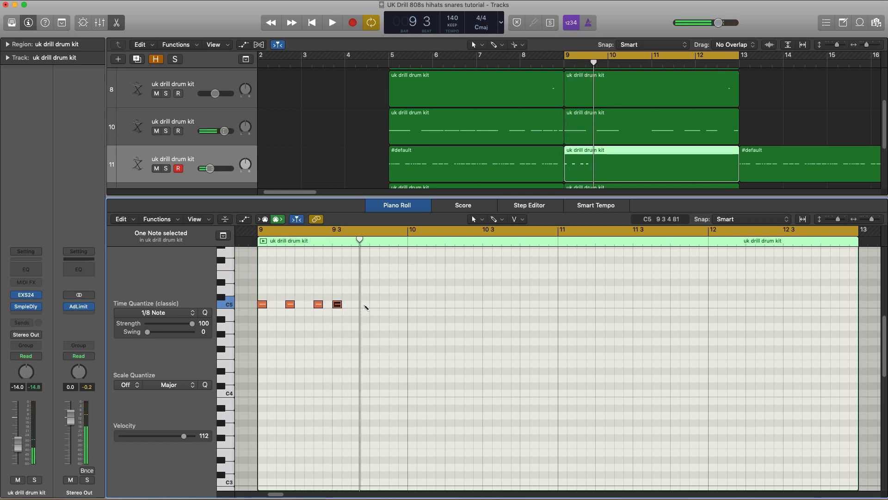
left_click(366, 305)
key("space")
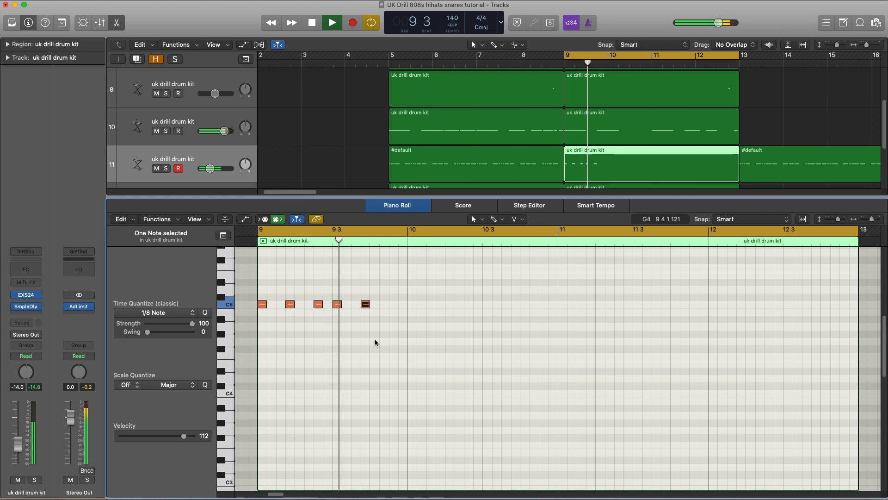
key("space")
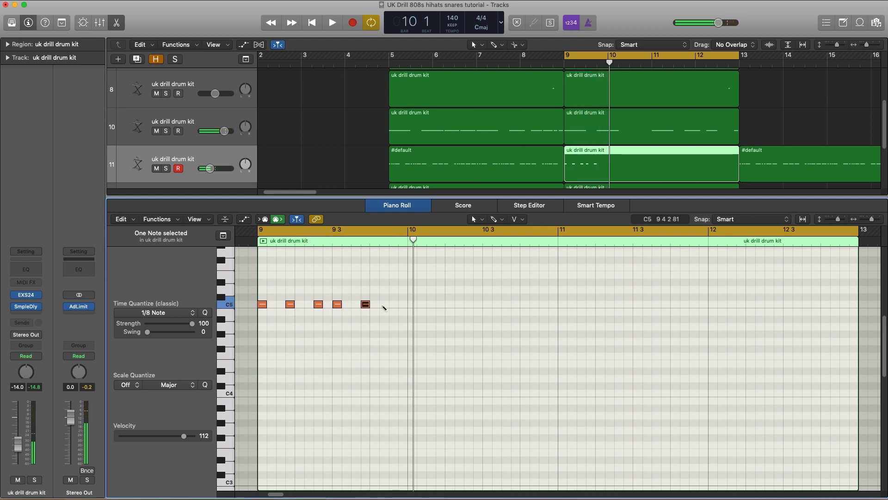
key("space")
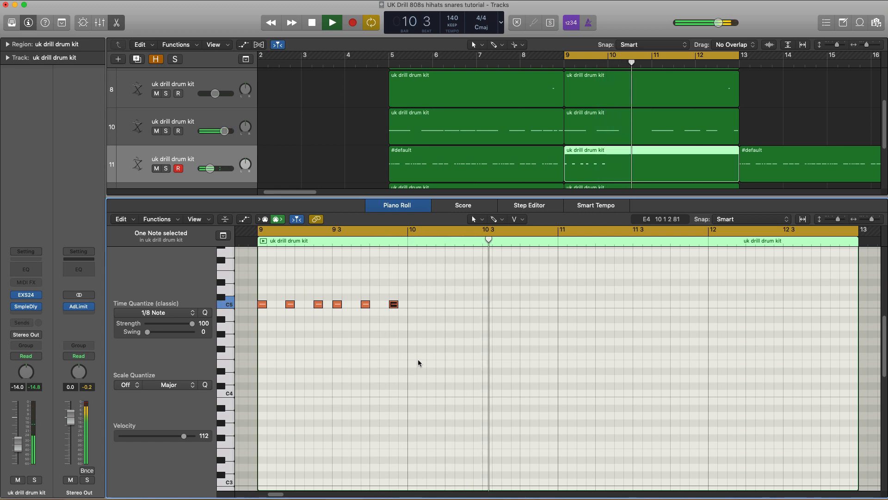
key("space")
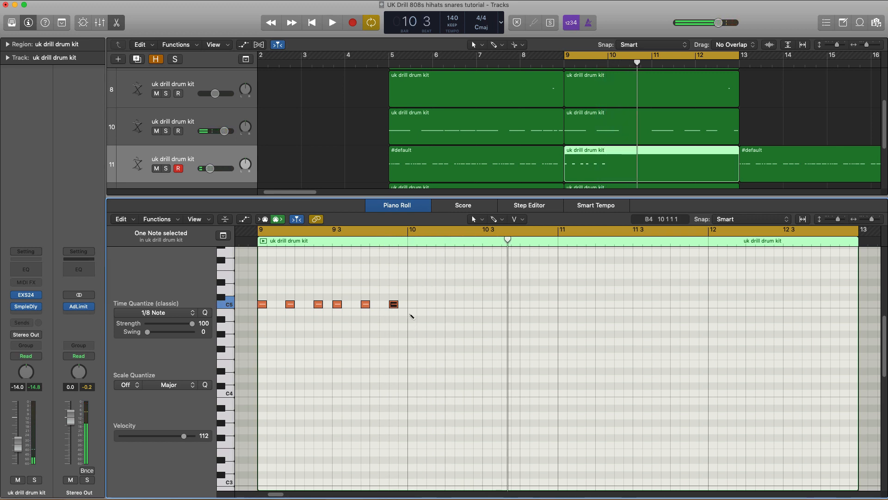
Step: Add C5 hi-hats at 10 1 1, 10 1 4, 10 2 3 and 10 3 1, and play the loop
left_click(413, 304)
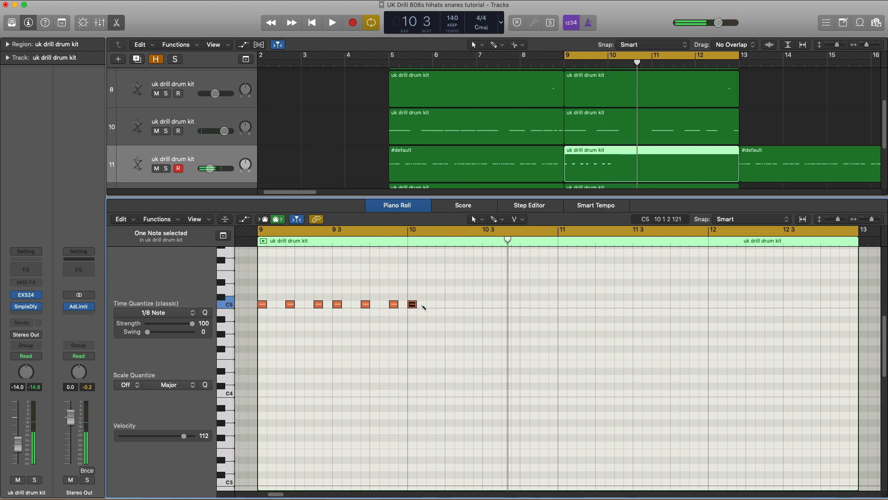
left_click(438, 305)
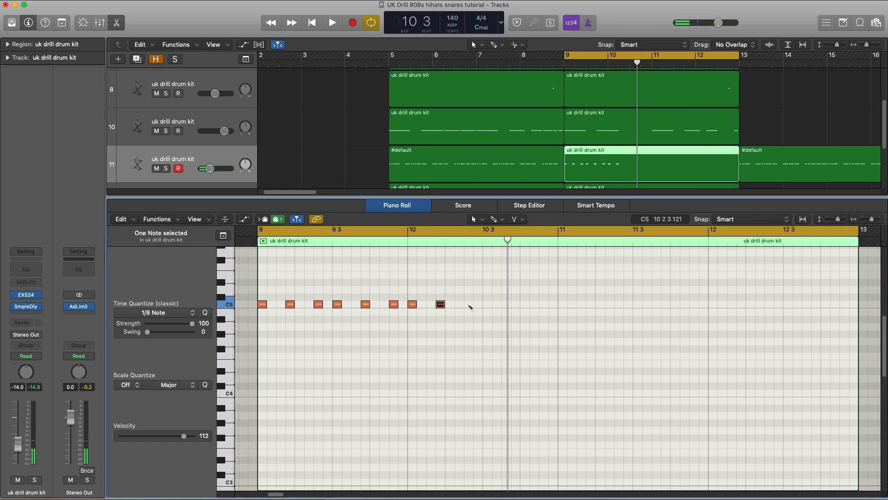
left_click(469, 305)
left_click(487, 305)
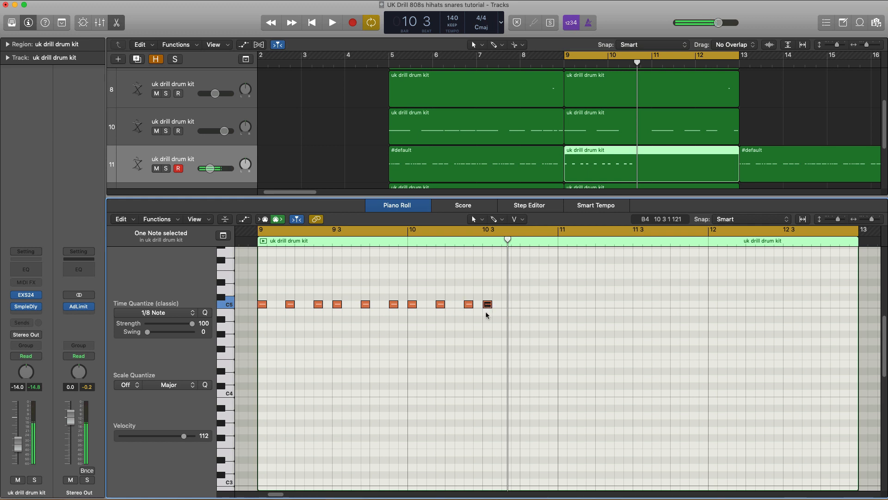
key("space")
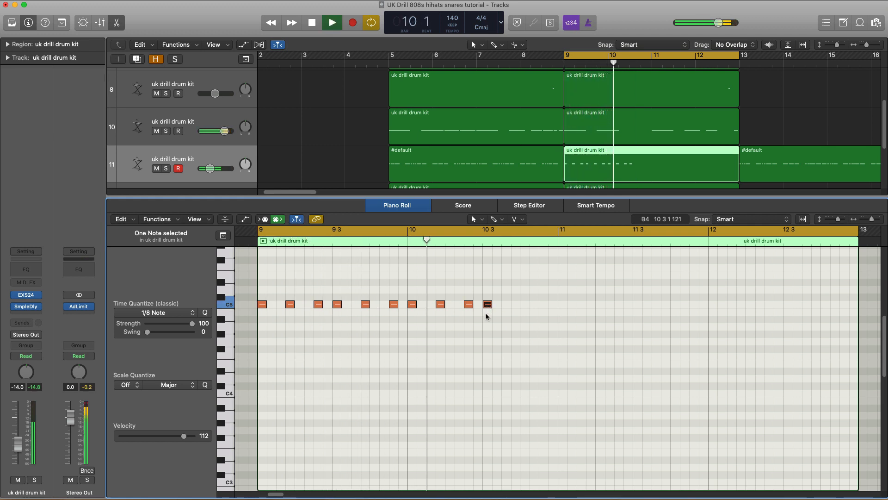
key("space")
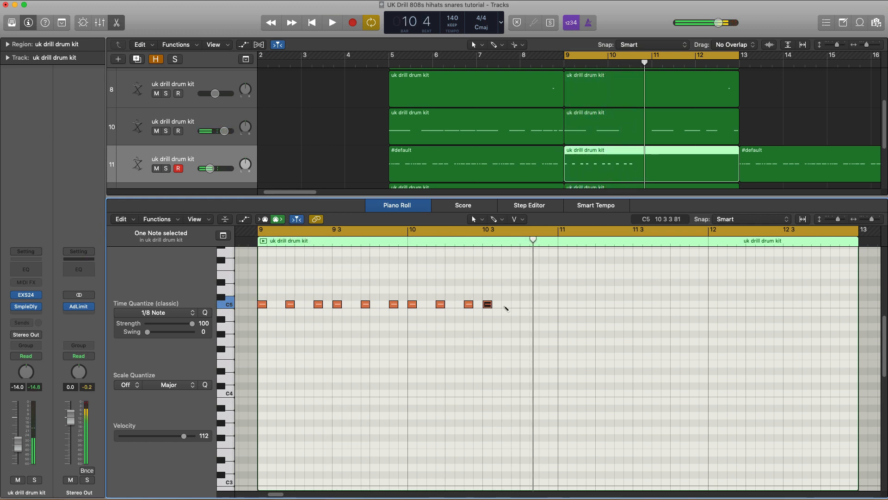
Step: Finish bar 10 with C5 hi-hats at 10 3 3, 10 4 1 and 10 4 3, and play the pattern
left_click(507, 304)
left_click(526, 305)
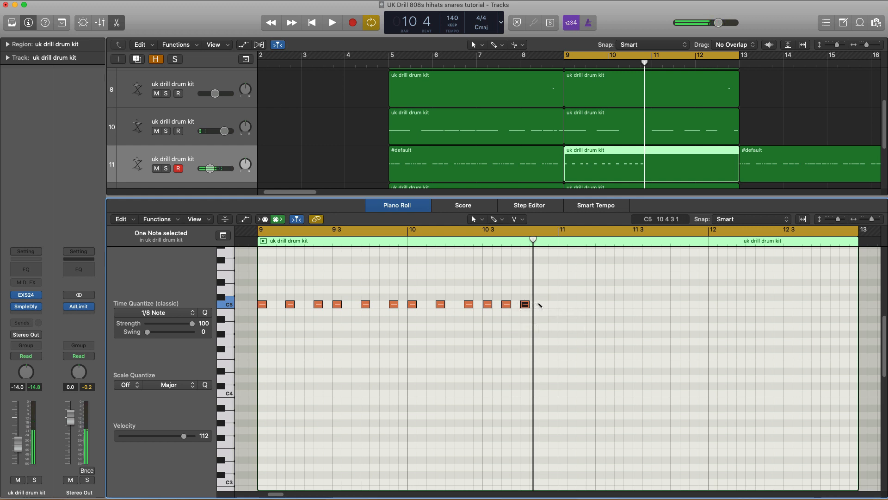
left_click(540, 305)
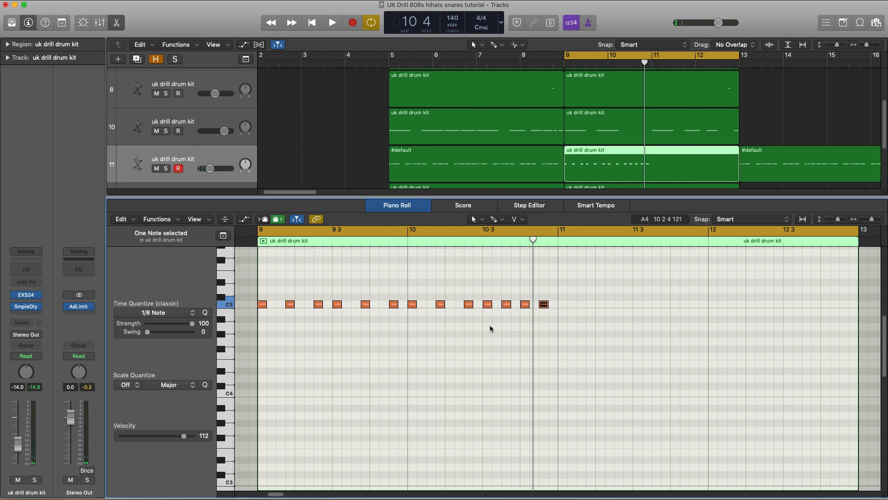
key("space")
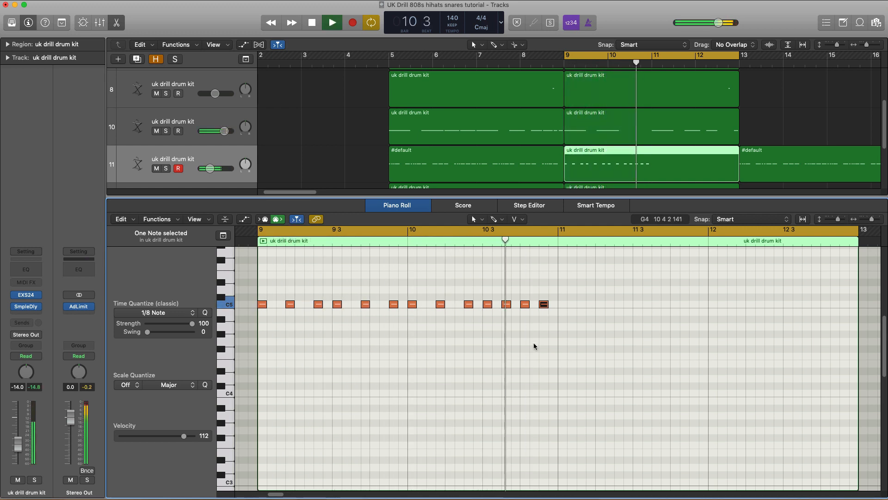
key("space")
Step: Repeat all hi-hat notes of bars 9–10 across bars 11–12, play the loop and close the Piano Roll
left_click_drag(595, 333, 261, 287)
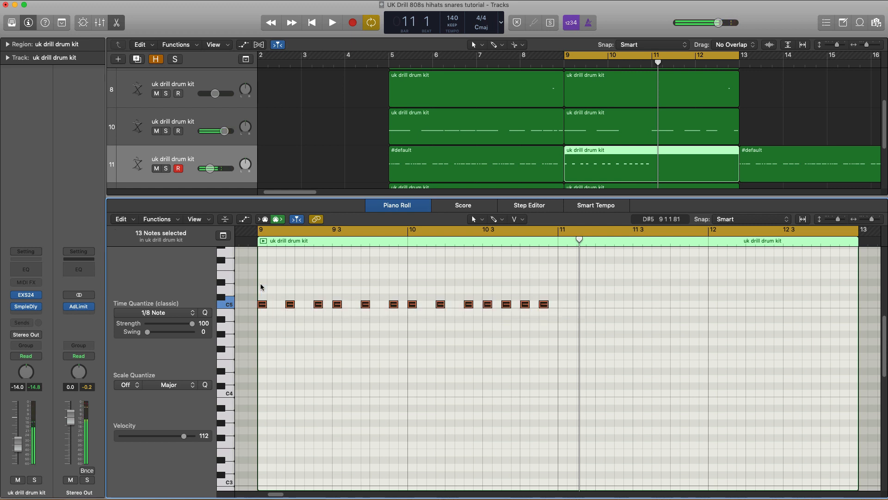
key("super+r")
key("space")
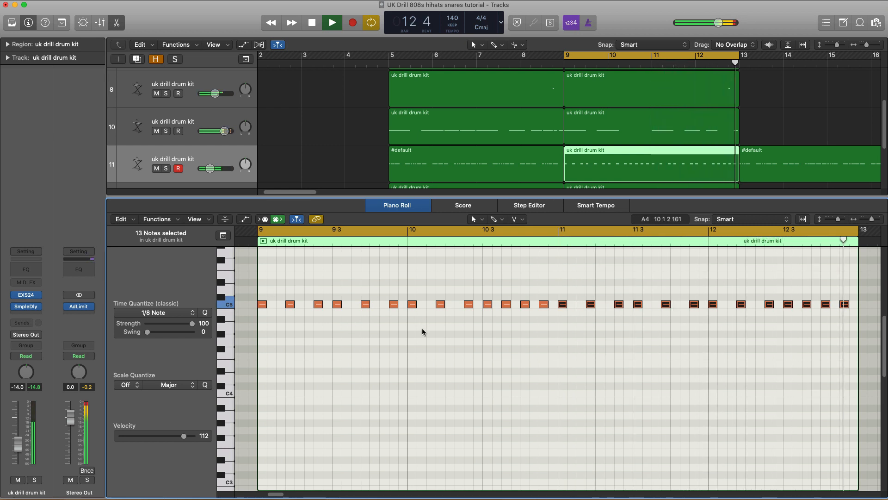
key("e")
key("space")
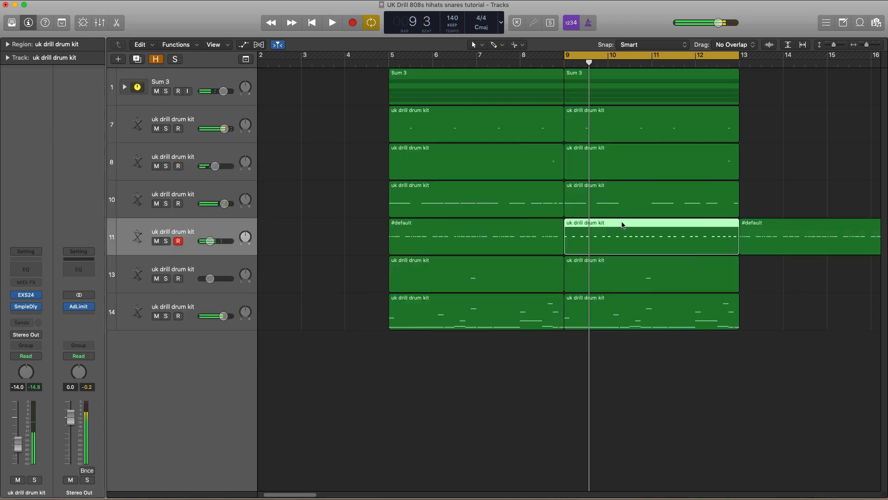
key("e")
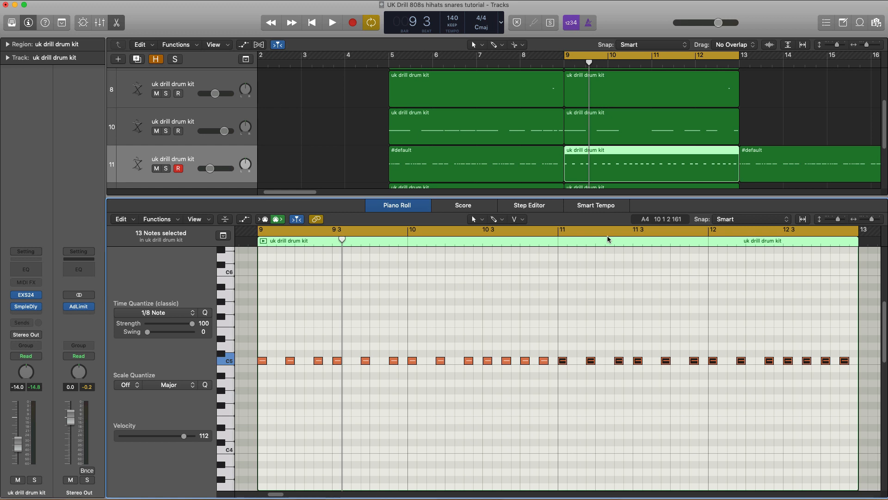
key("e")
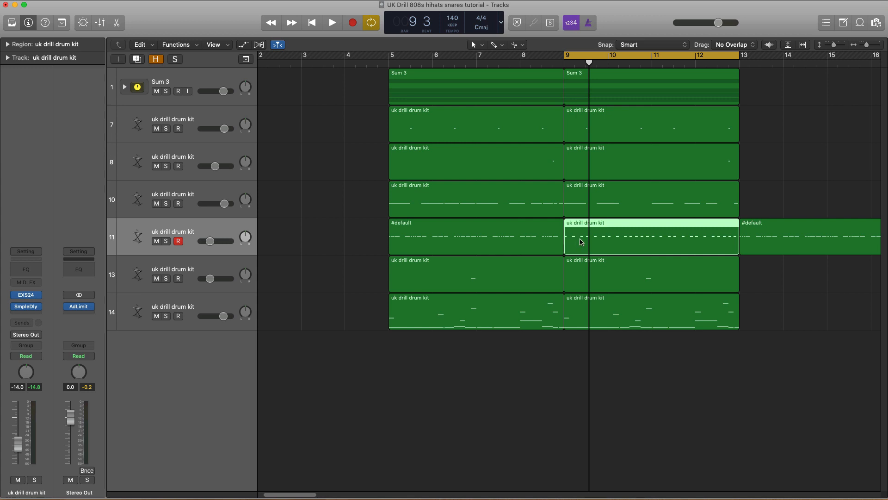
Step: Duplicate track 11 with a copy of its bars 9–12 hi-hat region on the new track 12, and mute track 11
left_click(137, 60)
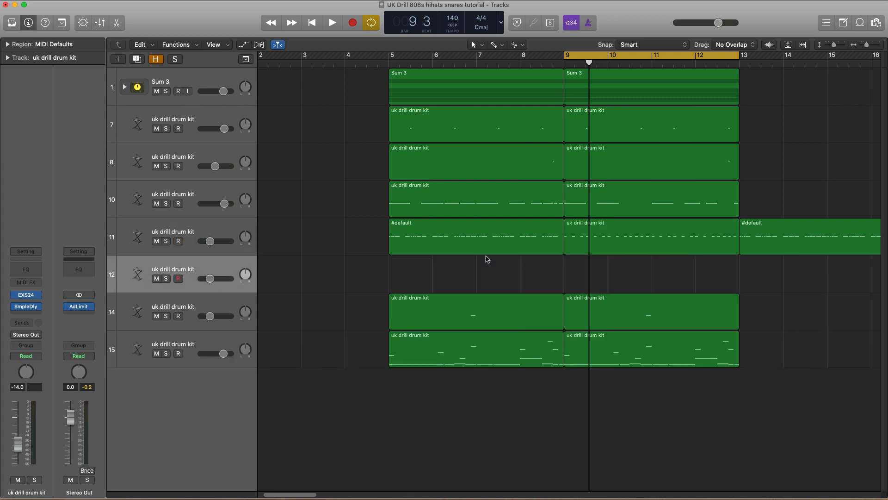
left_click_drag(609, 244, 608, 273)
left_click(157, 241)
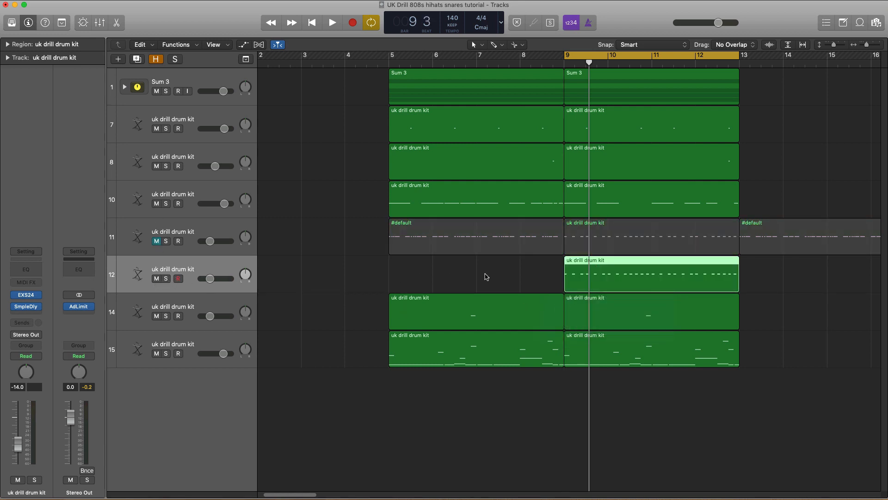
Step: Solo track 12 and transpose all notes of its hi-hat region down one octave to C4
left_click(166, 279)
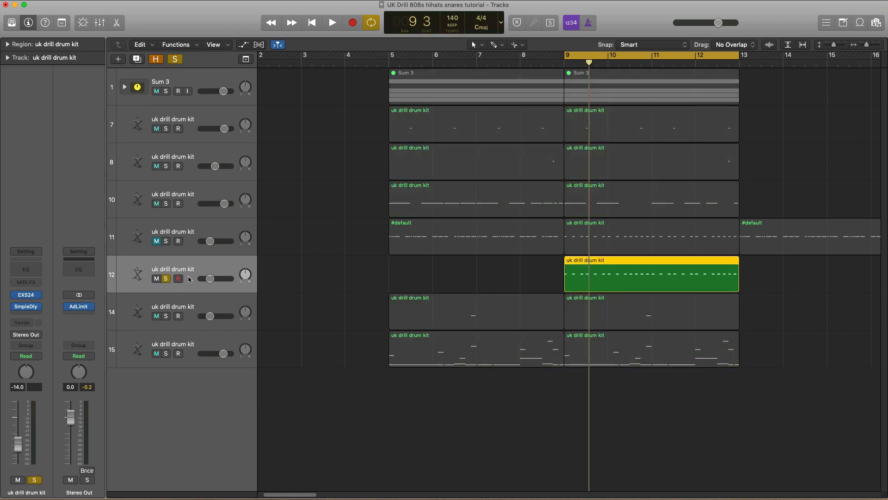
key("space")
key("space")
key("p")
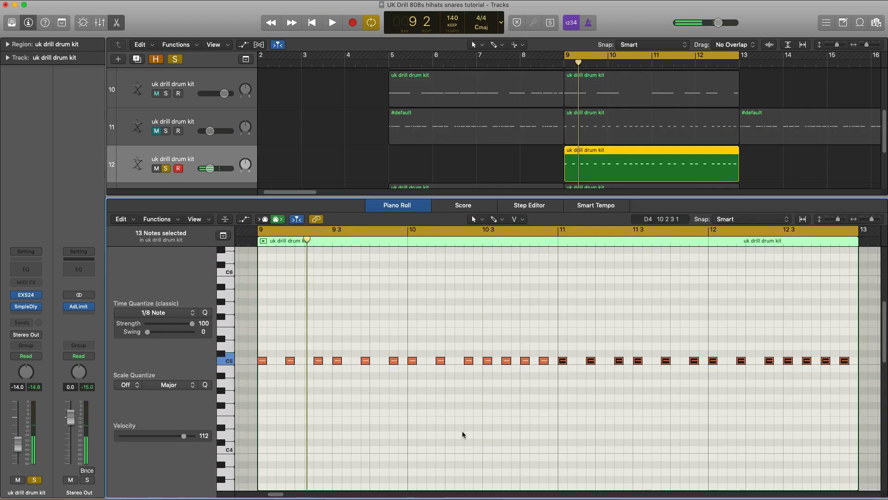
key("super+a")
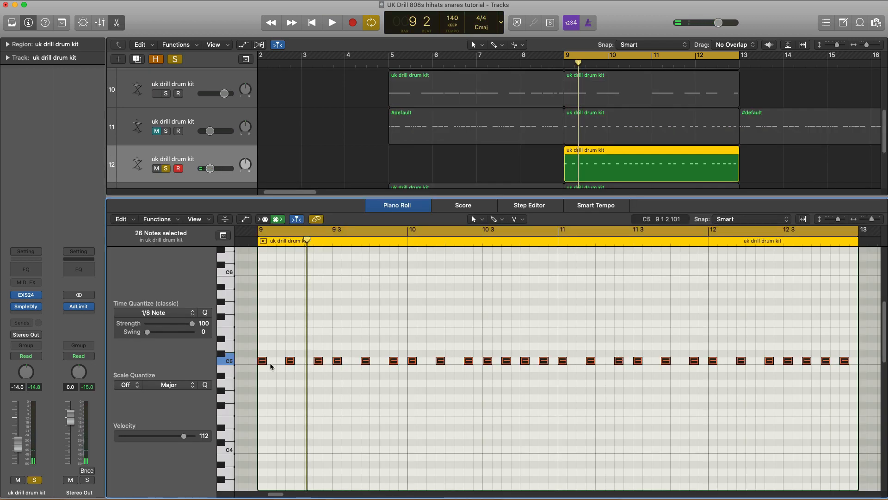
key("alt+shift+Down")
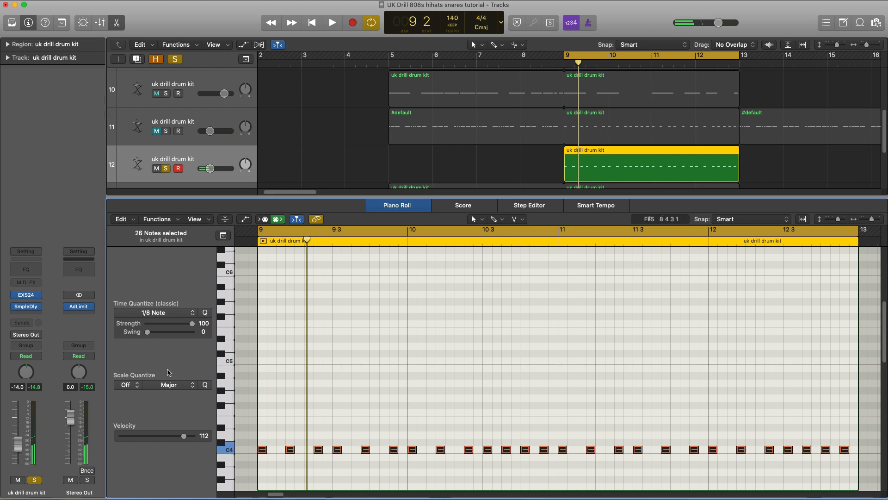
Step: Raise track 12's volume to 0.0 dB, play the soloed C4 pattern and deselect its notes
left_click_drag(16, 443, 16, 417)
key("space")
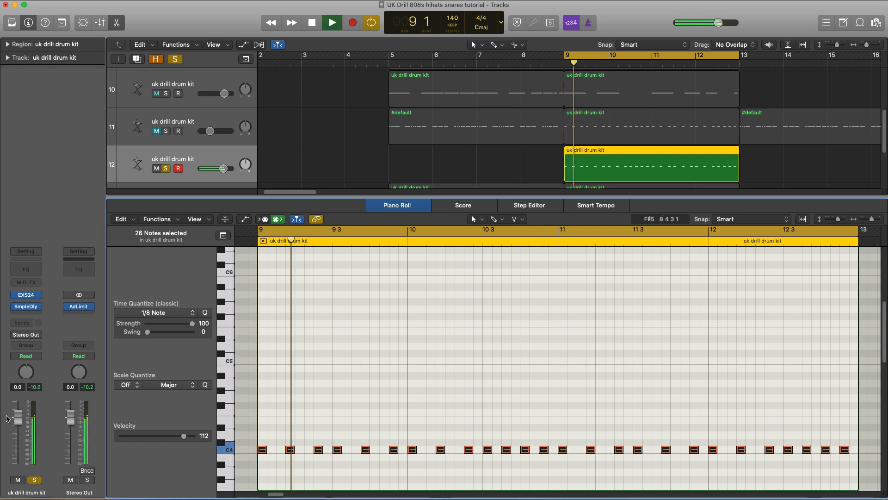
key("space")
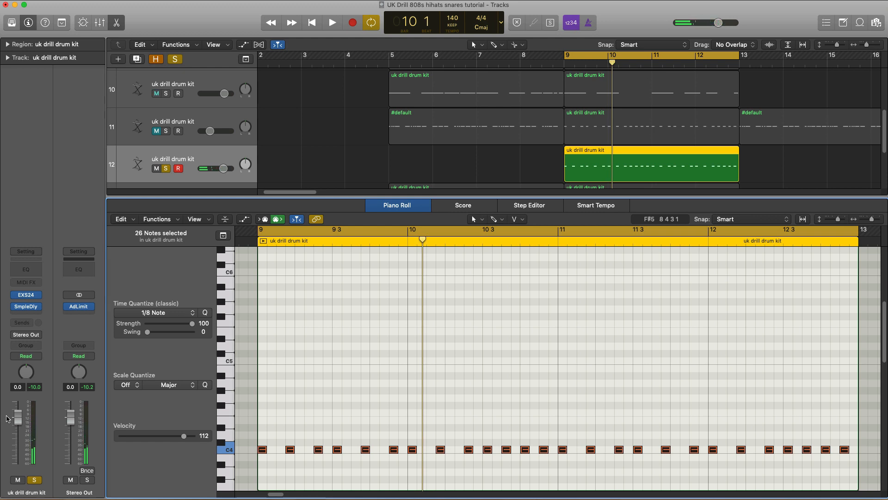
key("space")
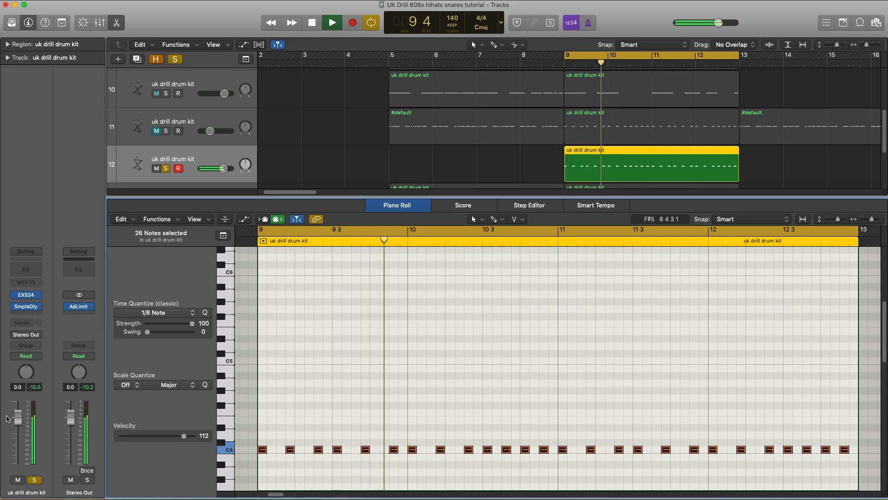
key("space")
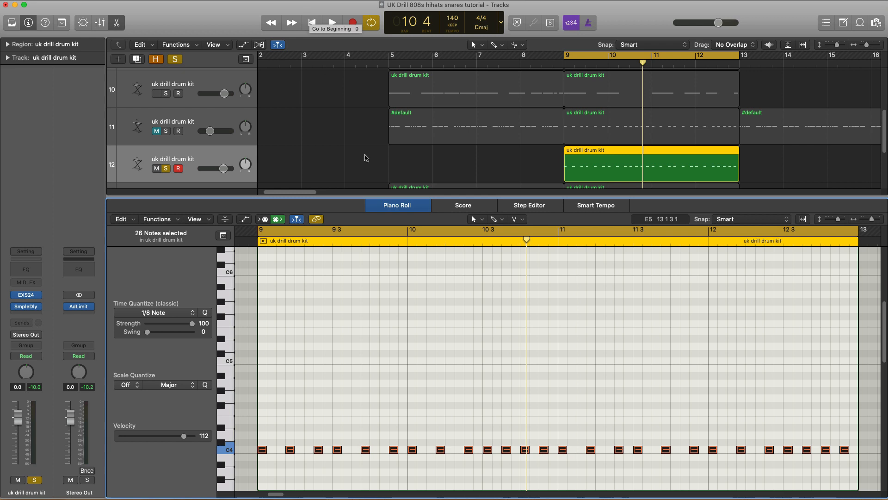
left_click(437, 294)
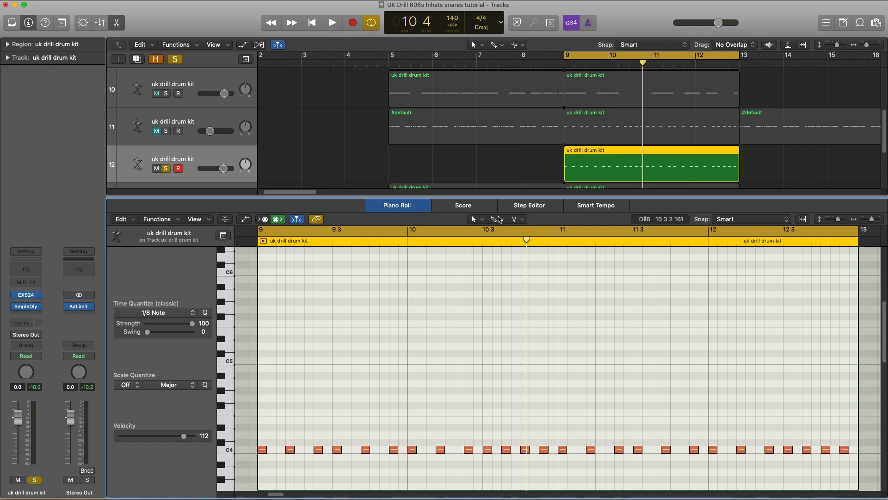
Step: Assign the Brush as the secondary Piano Roll tool and set Time Quantize to 1/32 Note
left_click(500, 219)
left_click(524, 373)
left_click(161, 313)
left_click(153, 380)
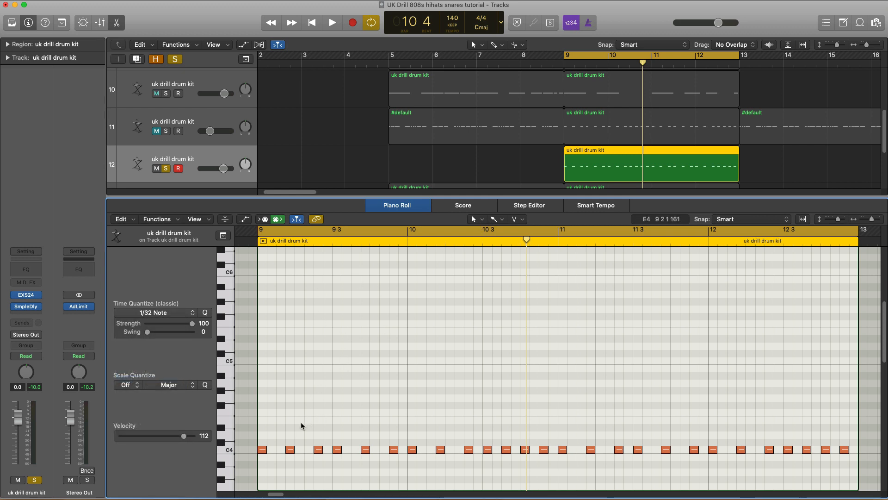
Step: Unsolo track 12 during playback, paint two 1/32 C4 notes just before beat 2 of bar 9 and play the result
key("space")
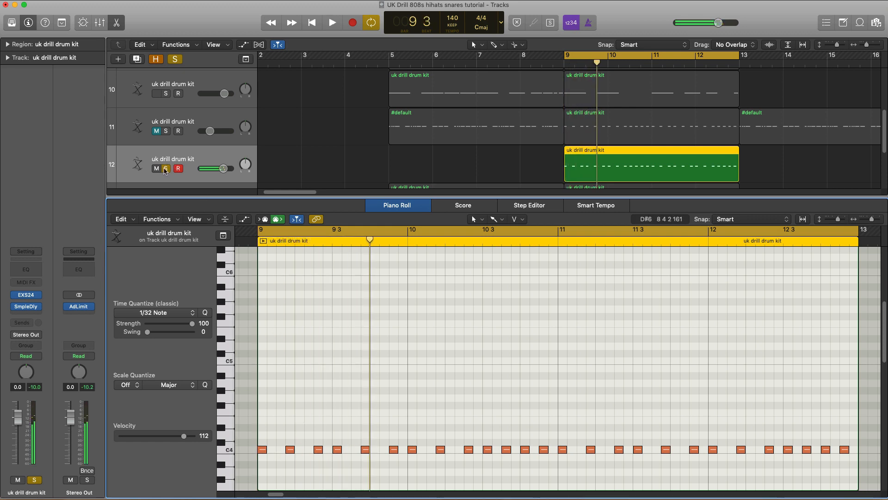
left_click(165, 168)
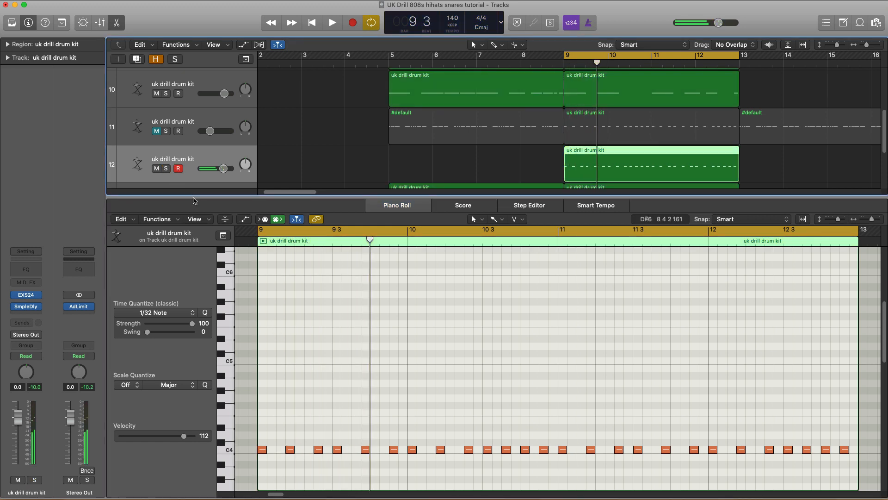
key("space")
left_click(279, 449)
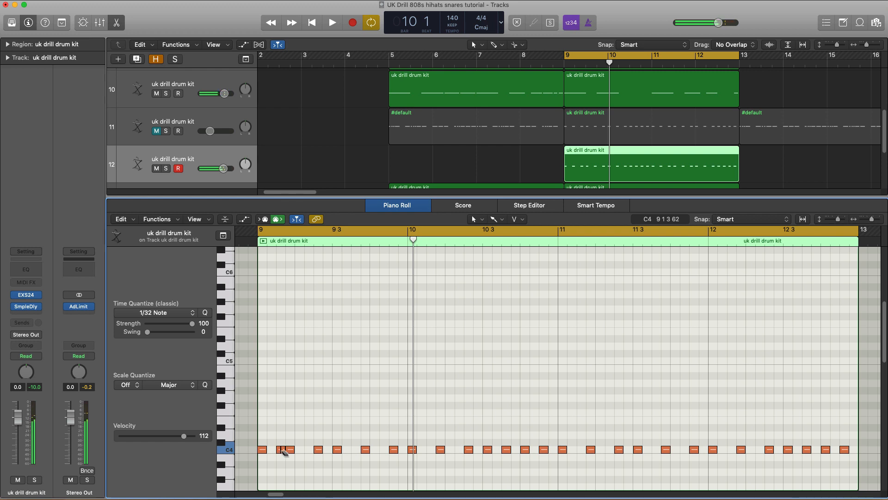
key("space")
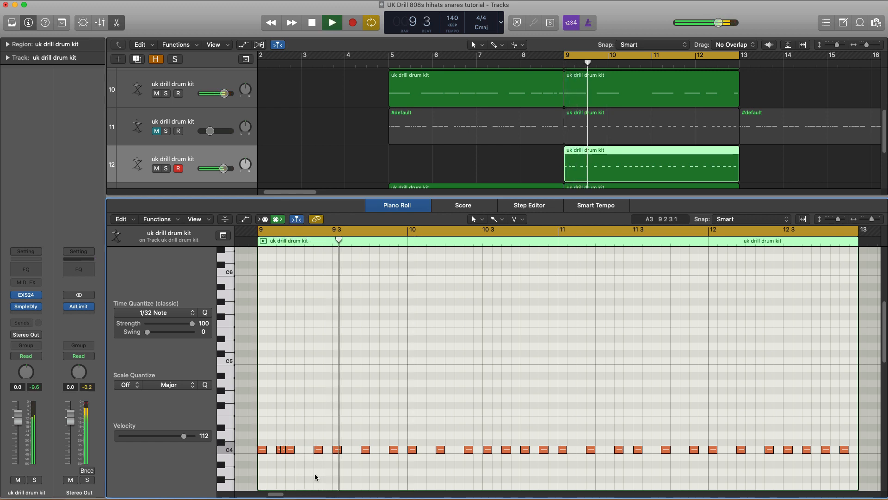
key("space")
Step: Add a 1/16-long C4 note at 9 3 2, directly after the existing note, and play the loop
key("space")
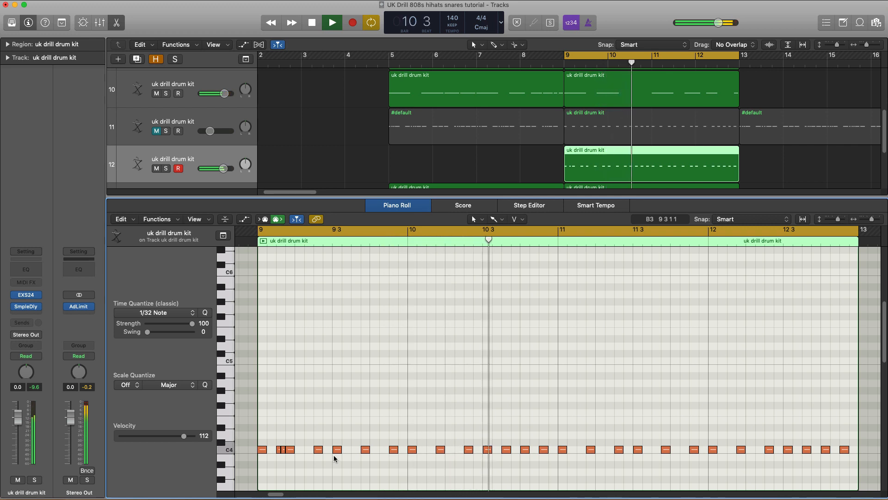
key("space")
key("space")
key("space")
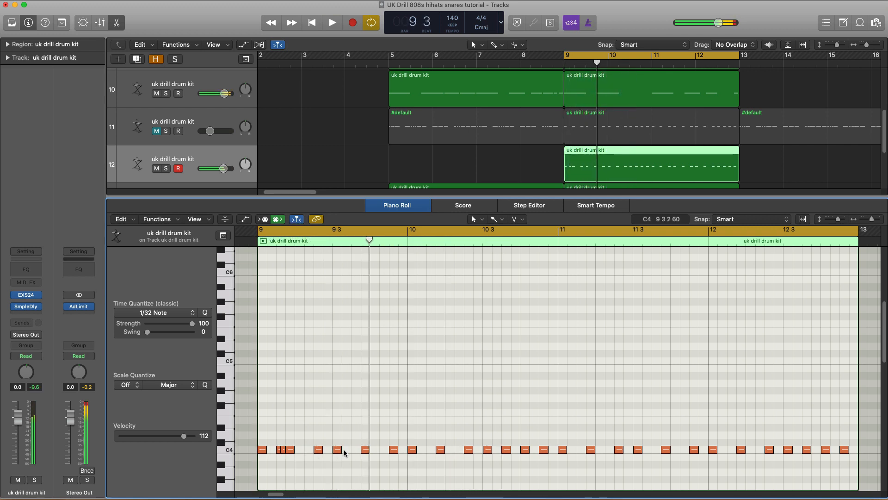
left_click(343, 449, "super")
key("space")
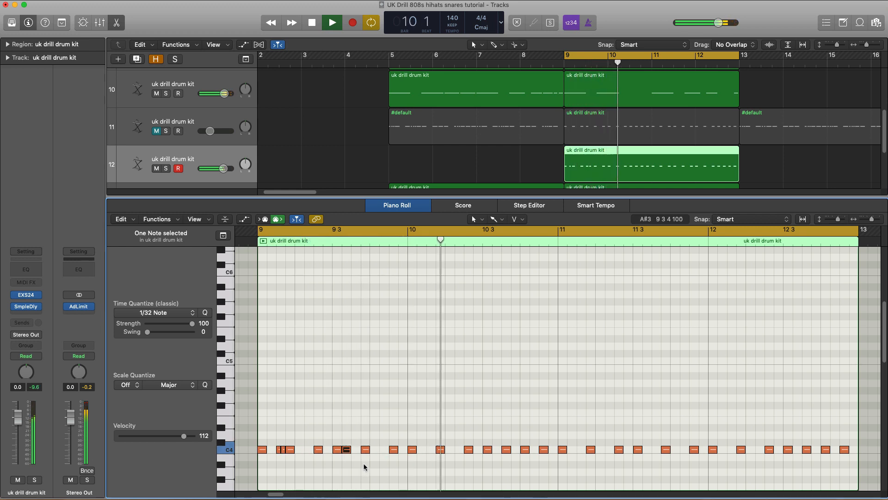
key("space")
Step: Audition the loop and add a 1/32 C4 note at 9 4 1, directly after the existing note
key("space")
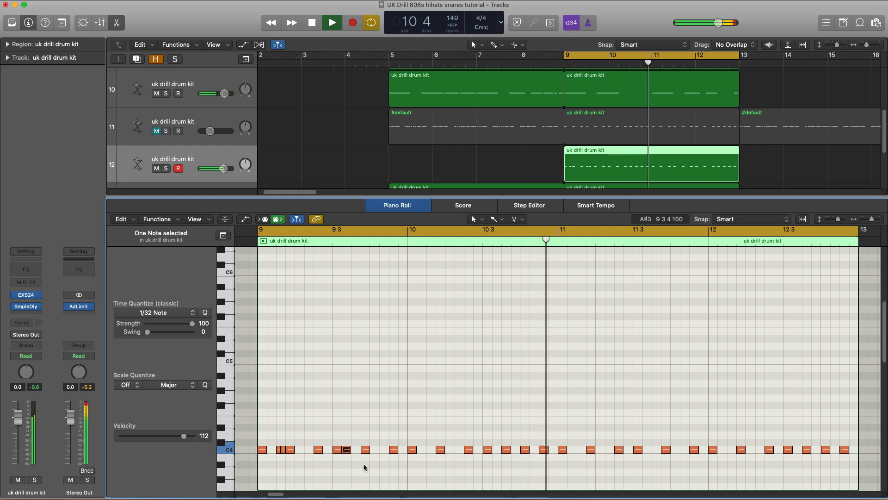
key("space")
key("space")
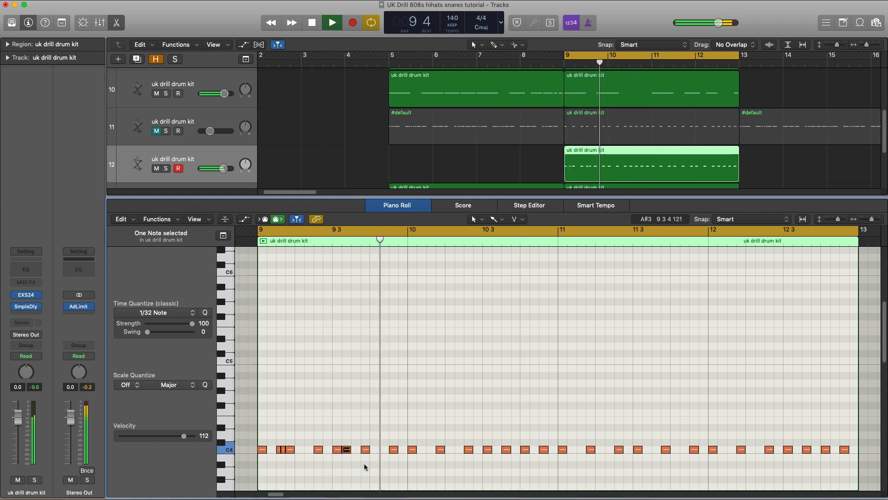
key("space")
key("space")
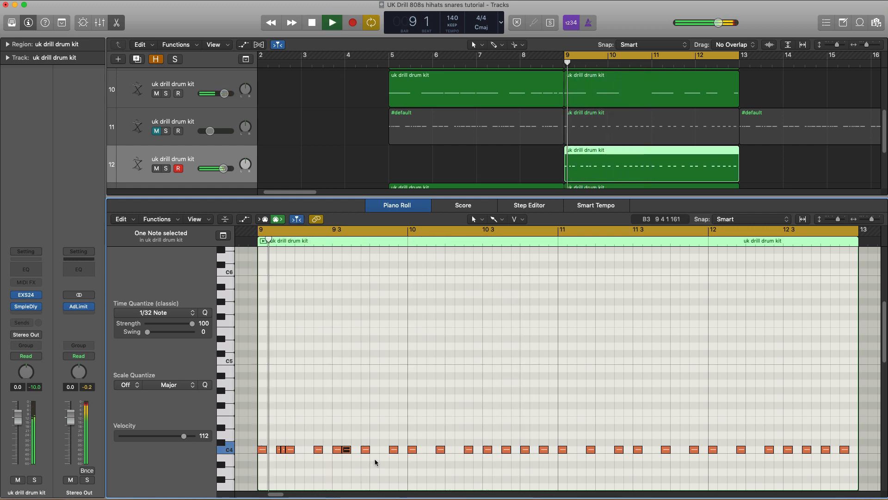
key("space")
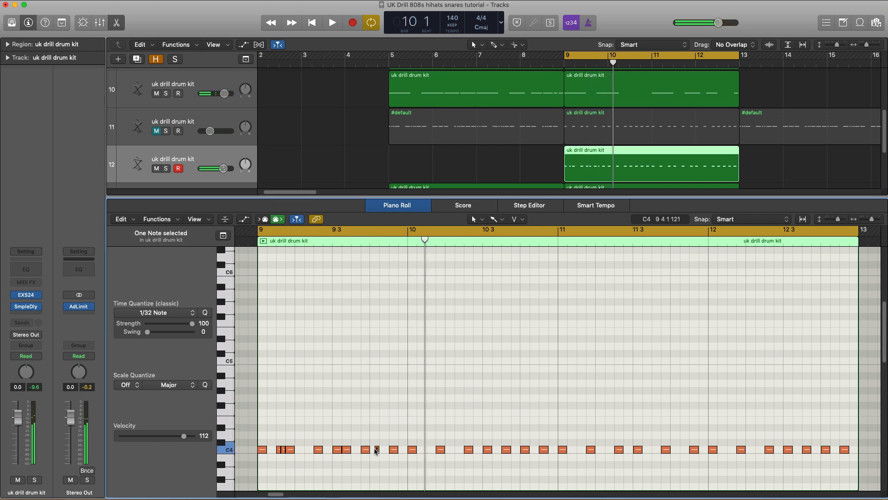
left_click_drag(375, 452, 372, 451)
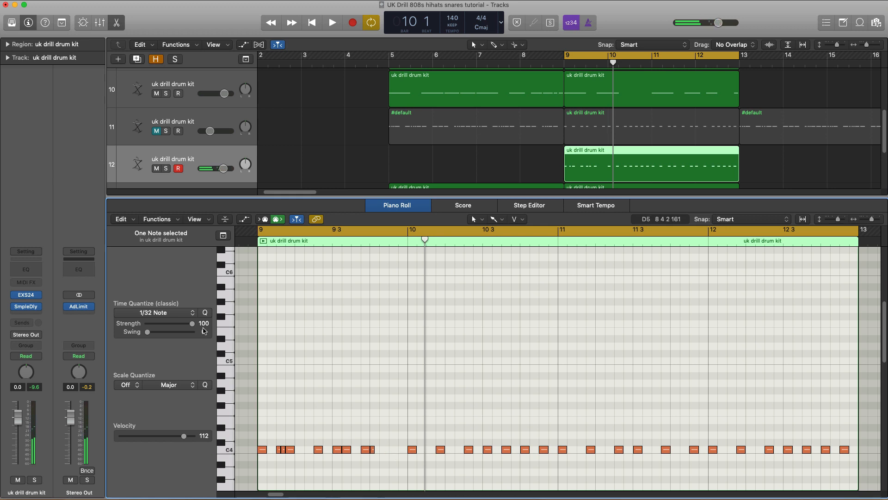
Step: Set Time Quantize to 1/64 Note, paint a roll of four 1/64 C4 notes at 9 4 3 and play it
left_click(176, 316)
left_click(171, 376)
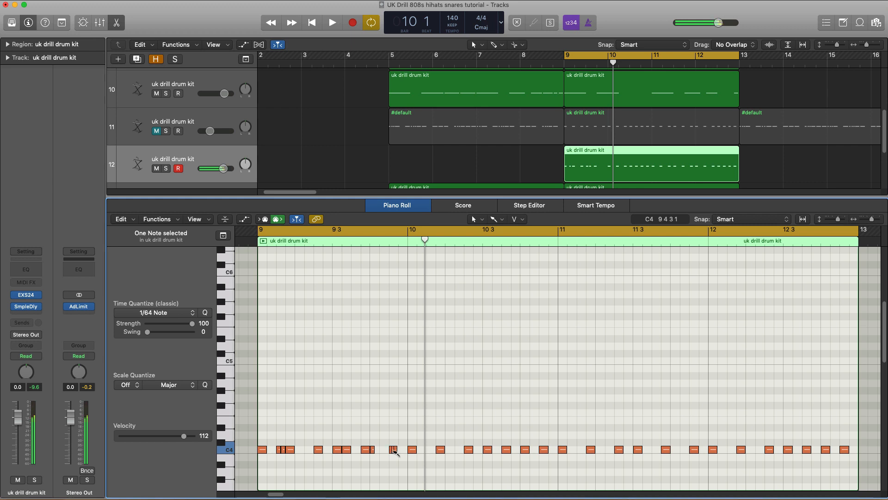
key("space")
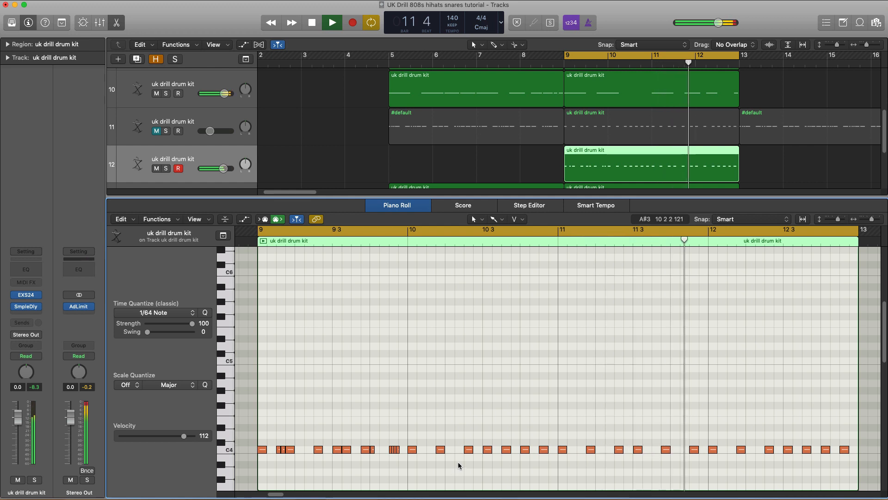
key("space")
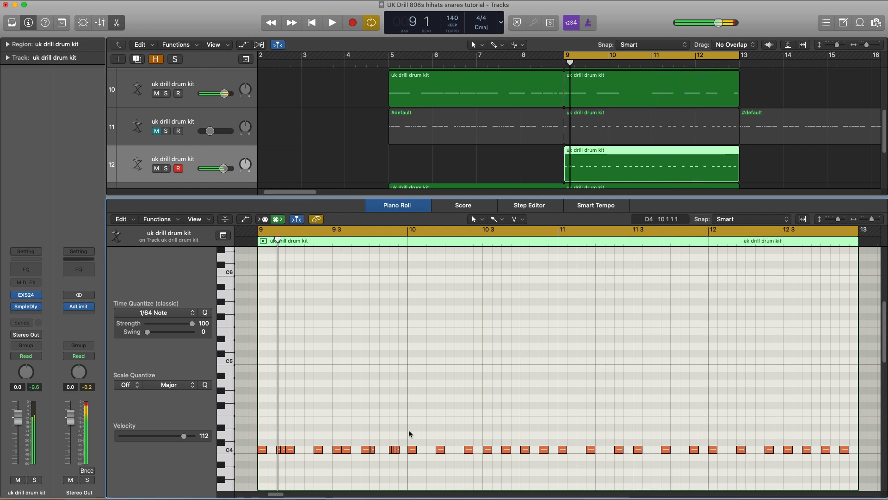
Step: Replace the hi-hat notes of bar 10 with a repeat of bar 9's notes and play the loop
left_click_drag(409, 432, 541, 471)
left_click_drag(424, 464, 257, 431)
key("cmd+r")
key("space")
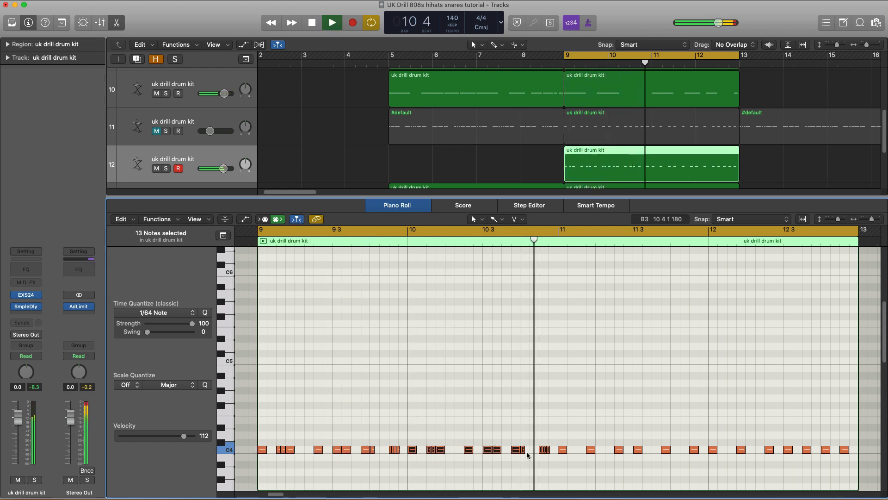
Step: Delete the 1/64 roll at the end of bar 10, lengthen the short note at 10 4 1 to a 1/16 and play
key("space")
left_click_drag(531, 440, 538, 450)
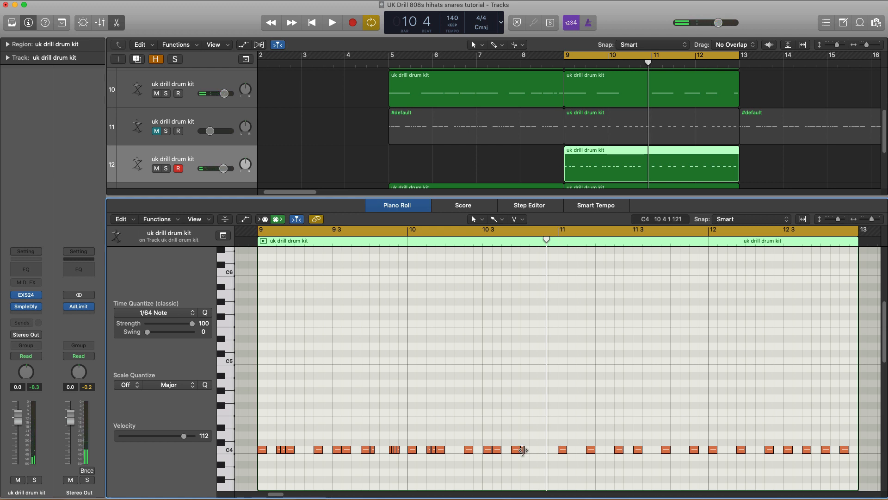
left_click_drag(523, 449, 530, 450)
key("space")
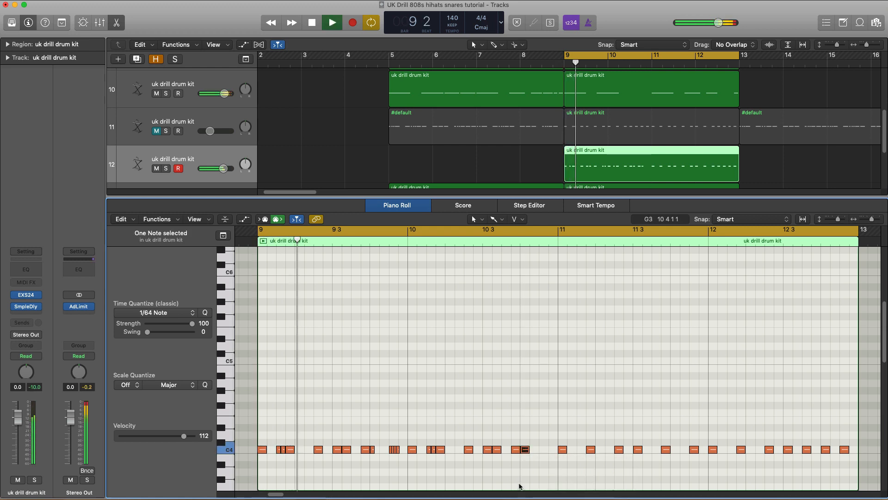
Step: Paint a 1/64 C4 roll from 11 2 3 up to the note at 11 3 and play it
left_click(618, 450)
key("space")
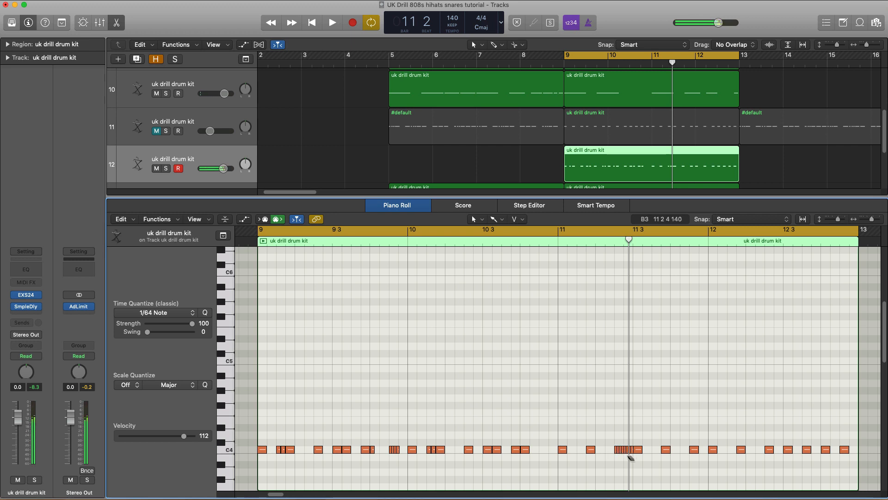
key("space")
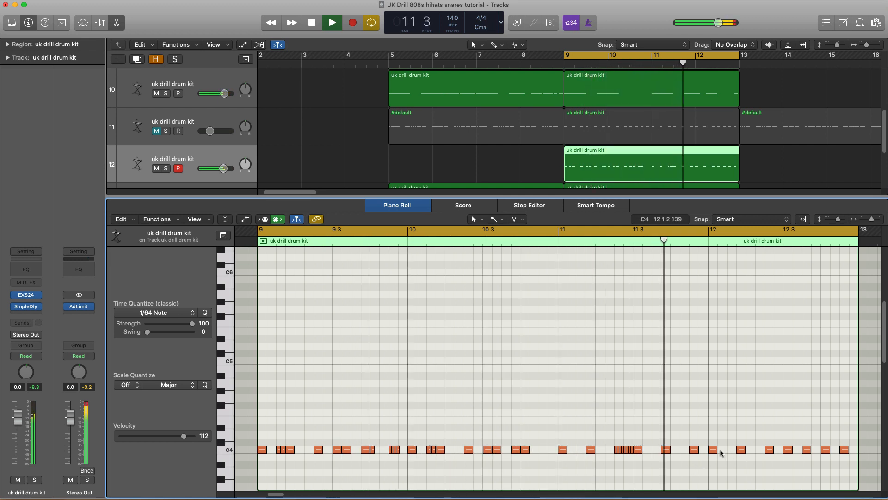
Step: Replace the hi-hat notes of bar 12 with a copy of bar 10's nine notes and play the loop
key("space")
left_click_drag(711, 439, 846, 470)
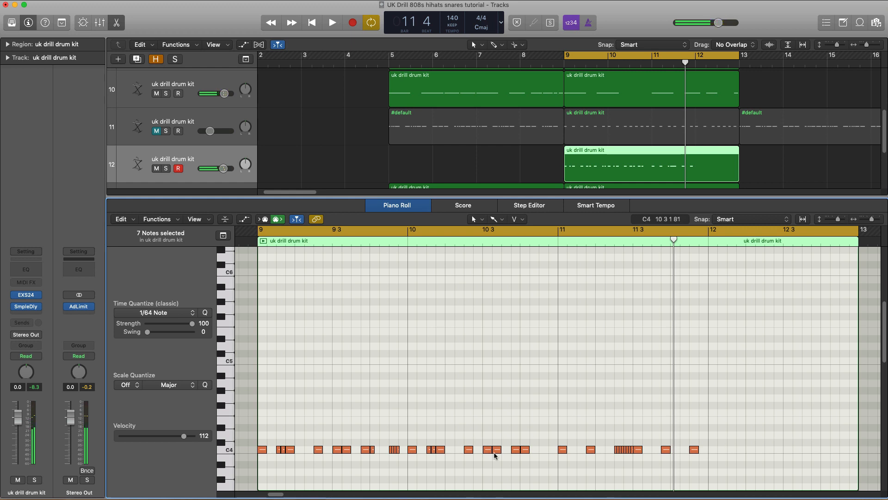
left_click_drag(546, 459, 715, 453)
key("space")
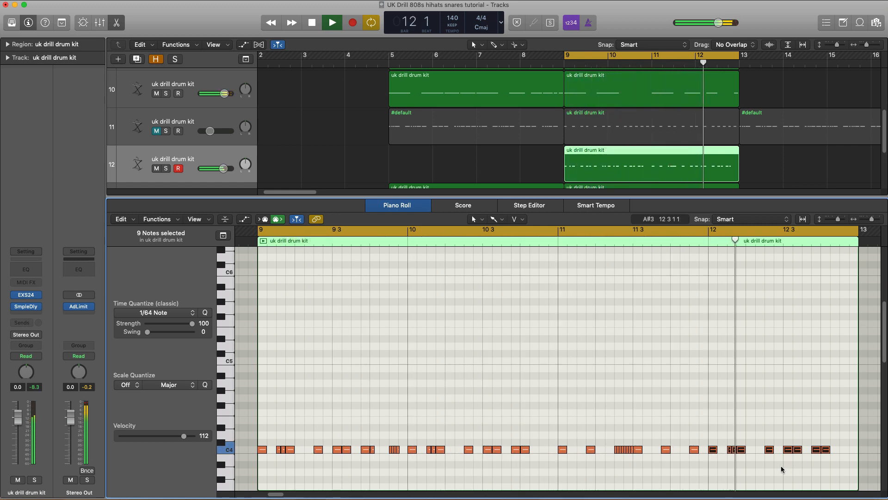
key("space")
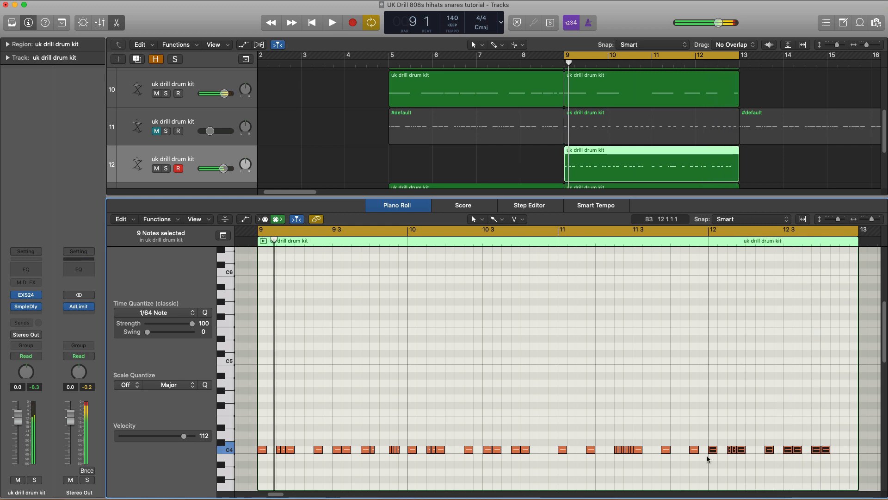
Step: Lower the last note of bar 11 to A#3, add a 1/16-long A#3 note at 12 4 3 and play the loop
left_click(694, 450)
left_click_drag(694, 449, 694, 464)
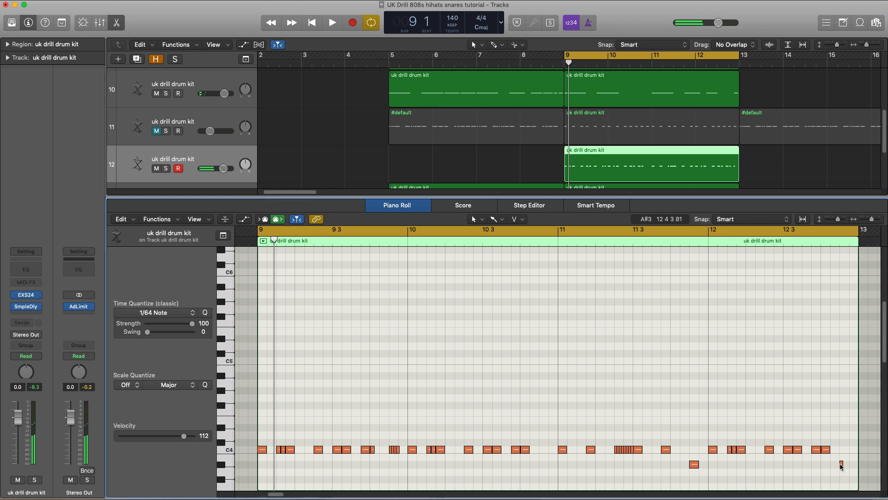
left_click_drag(840, 463, 844, 467)
key("space")
scroll(740, 408, "down", 10)
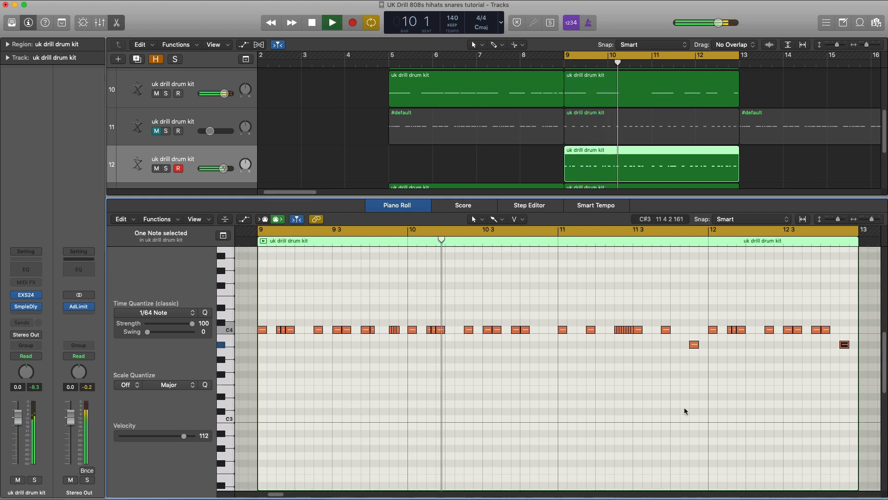
scroll(685, 410, "up", 3)
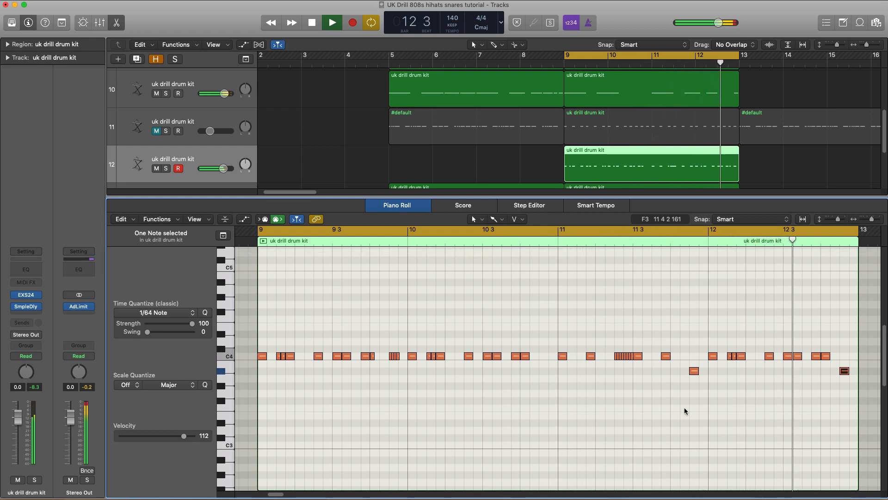
key("space")
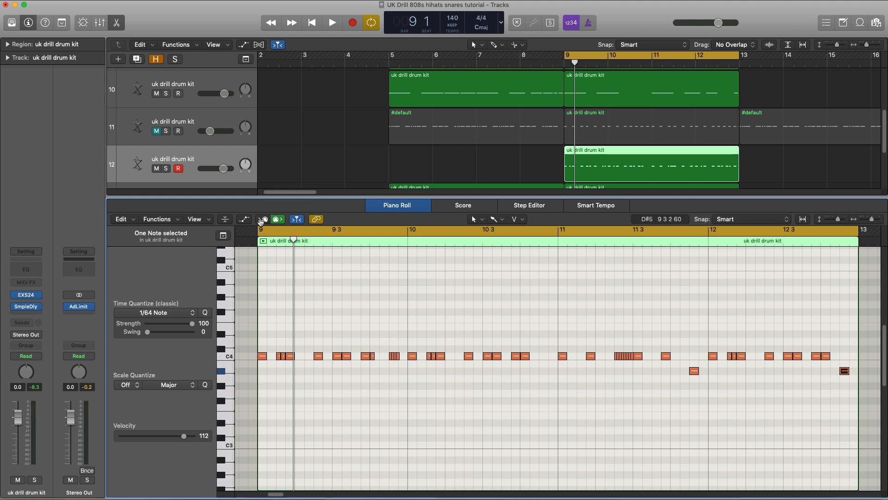
Step: Show the Note Velocity lane and extend the EXS24's velocity-controlled level range down to -36.0 dB, closing the instrument window
left_click(244, 220)
scroll(345, 370, "down", 4)
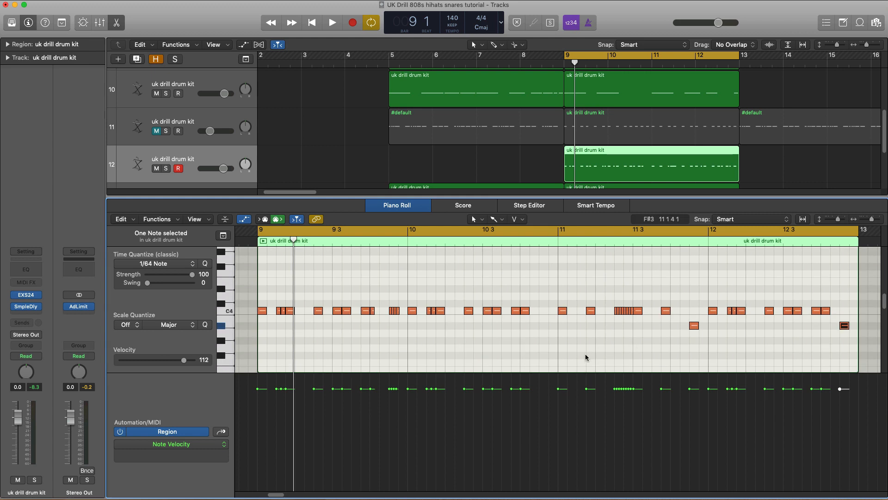
left_click(29, 297)
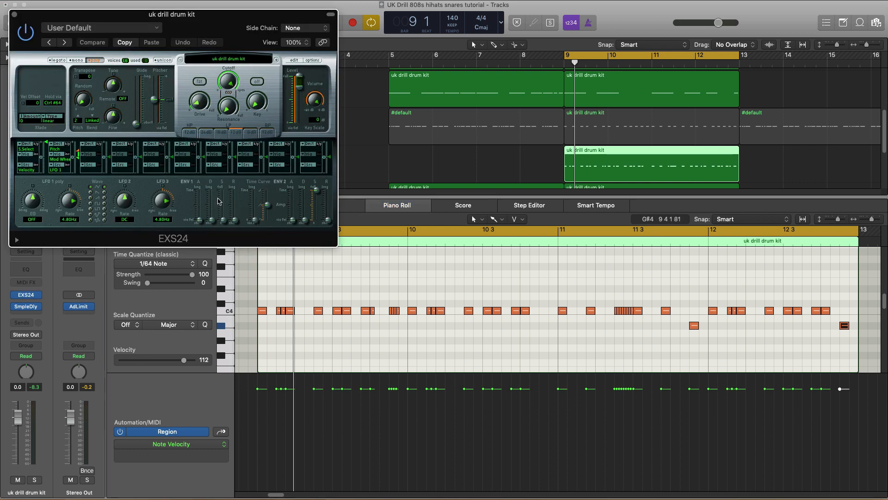
left_click_drag(298, 87, 300, 91)
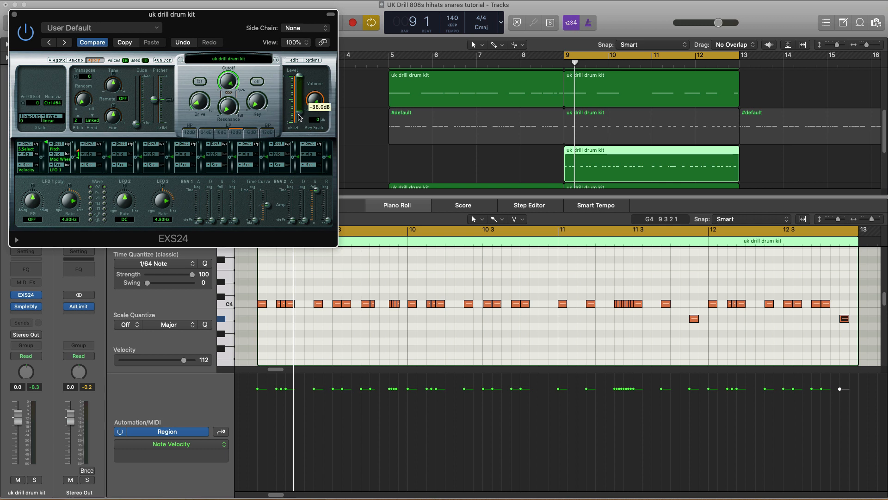
left_click(15, 15)
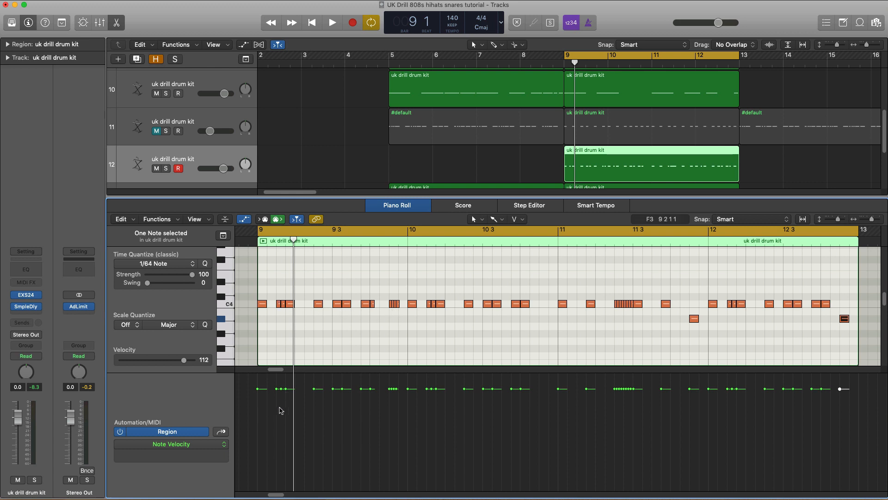
Step: Lower the velocities of the two 1/32 notes before beat 2 of bar 9 into a rising ramp and play them
left_click_drag(282, 408, 288, 476)
key("space")
key("space")
key("space")
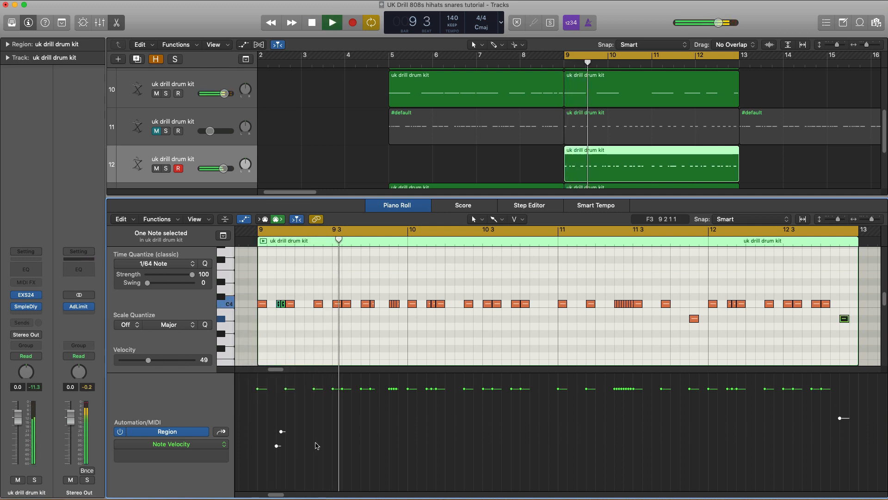
key("space")
Step: Lower the velocities of the note on beat 4 of bar 9 and the four-note roll before bar 10, and play the loop
left_click_drag(375, 404, 413, 481)
key("space")
key("space")
mouse_move(388, 410)
left_mouse_down()
mouse_move(394, 418)
mouse_move(392, 398)
left_mouse_up()
key("space")
key("space")
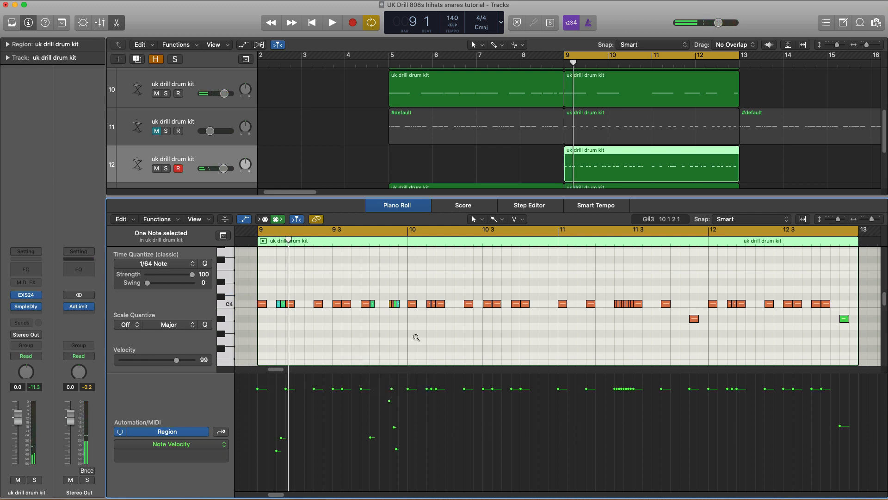
Step: Shape the velocities of the four-note roll before bar 10 into an even falling ramp and play it
scroll(416, 337, "up", 8)
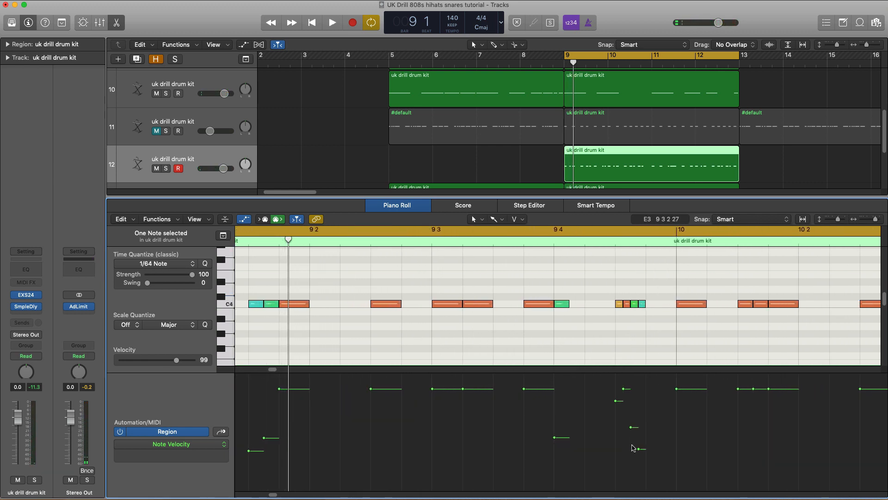
mouse_move(673, 457)
left_mouse_down()
mouse_move(631, 392)
mouse_move(614, 392)
mouse_move(619, 426)
left_mouse_up()
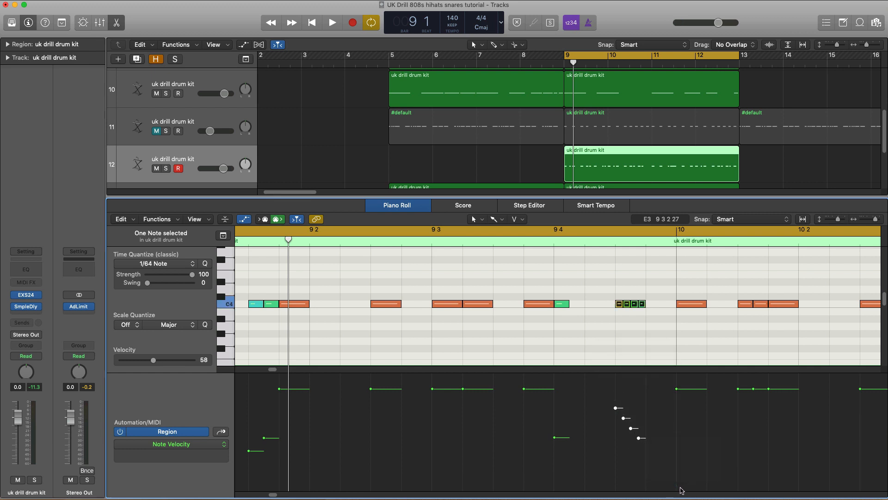
key("space")
key("space")
Step: Lower the falling velocity ramp of the roll before bar 10, set bar 10's first note to velocity 56, and play the loop
scroll(687, 293, "down", 4)
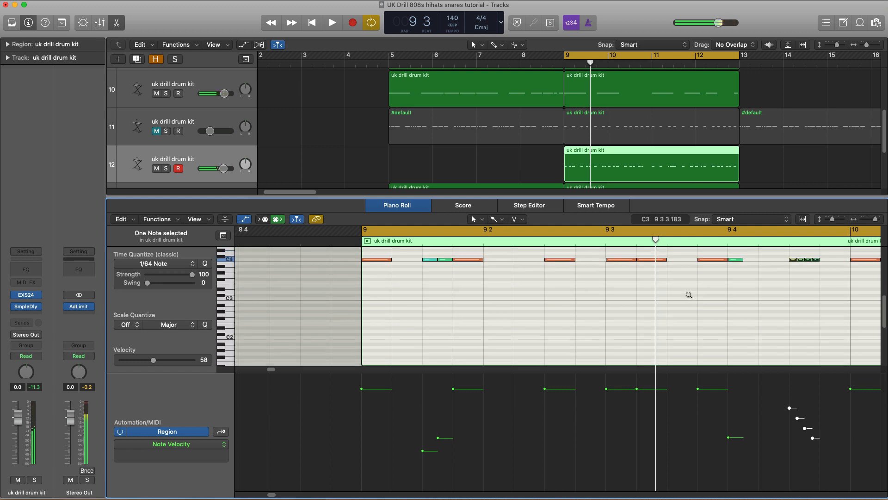
scroll(688, 295, "down", 3)
scroll(688, 294, "down", 2)
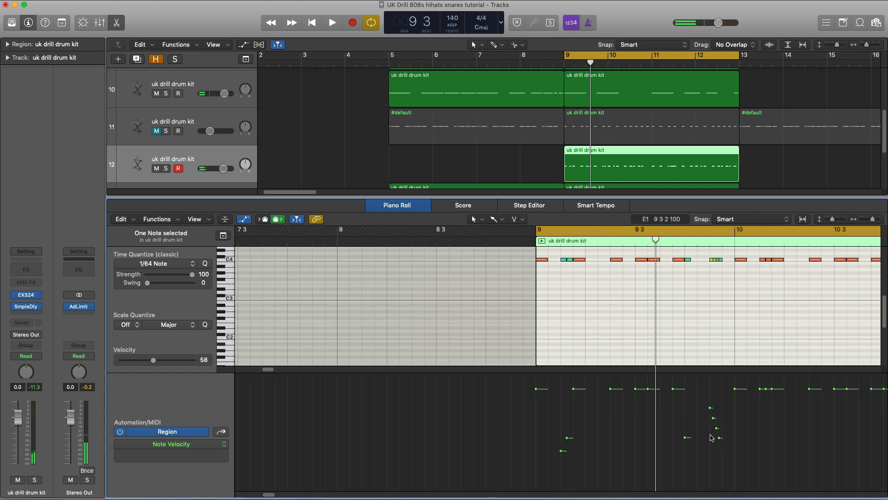
left_click_drag(720, 463, 736, 489)
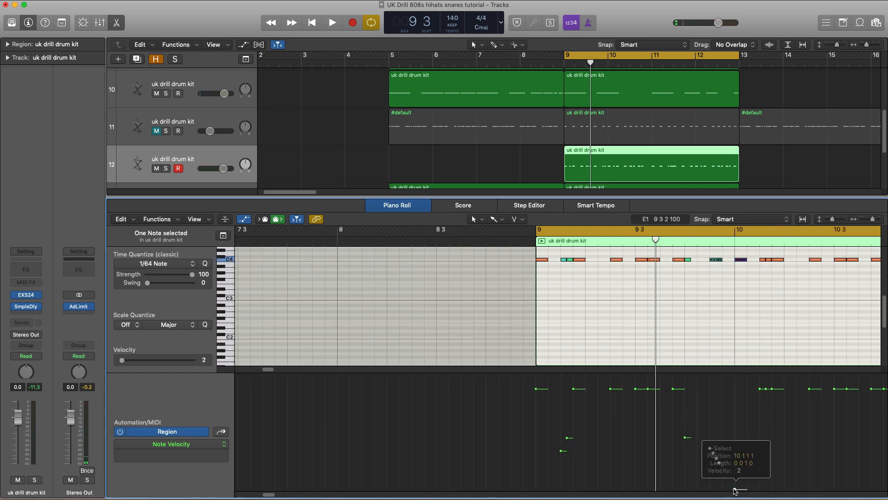
key("space")
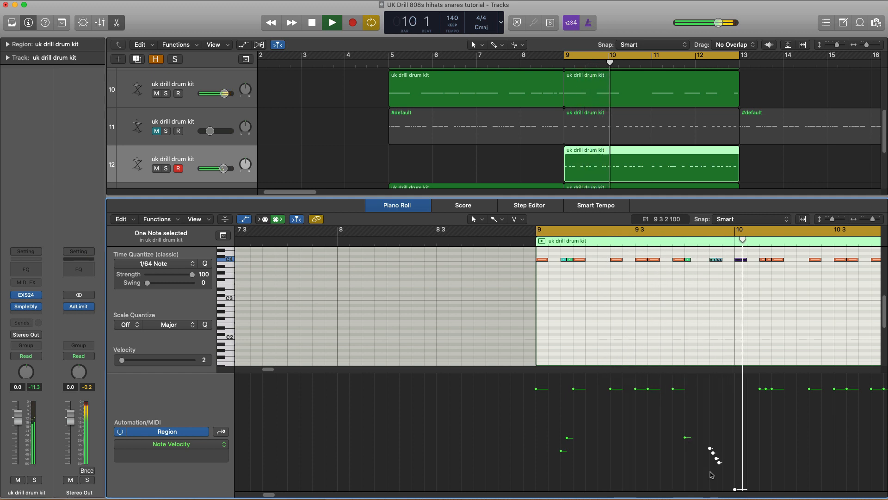
key("space")
left_click_drag(709, 414, 717, 441)
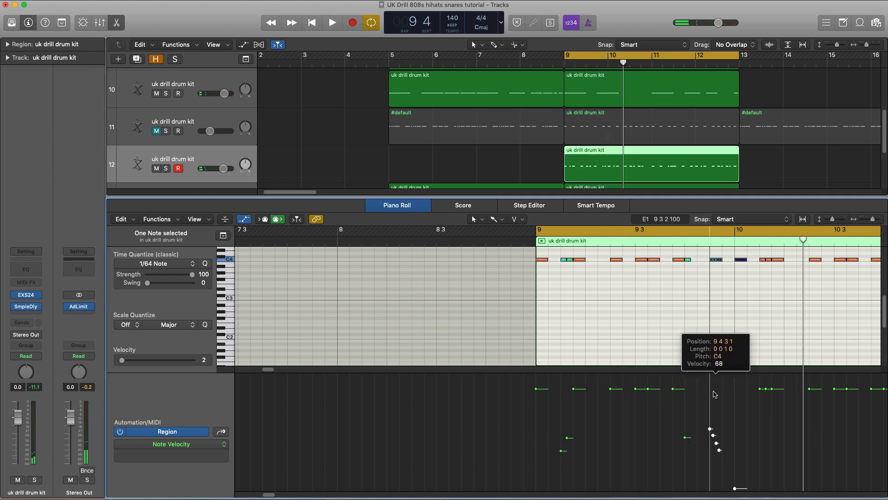
left_click_drag(713, 394, 714, 394)
left_click_drag(738, 489, 740, 439)
key("space")
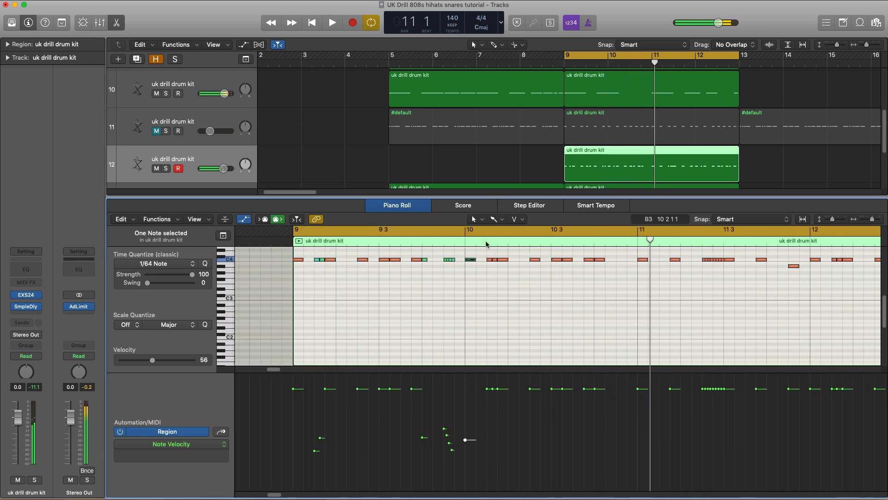
Step: Lower the velocities of the last two notes in the cluster before beat 2 of bar 10 and of the note on beat 3
left_click_drag(491, 413, 504, 446)
key("space")
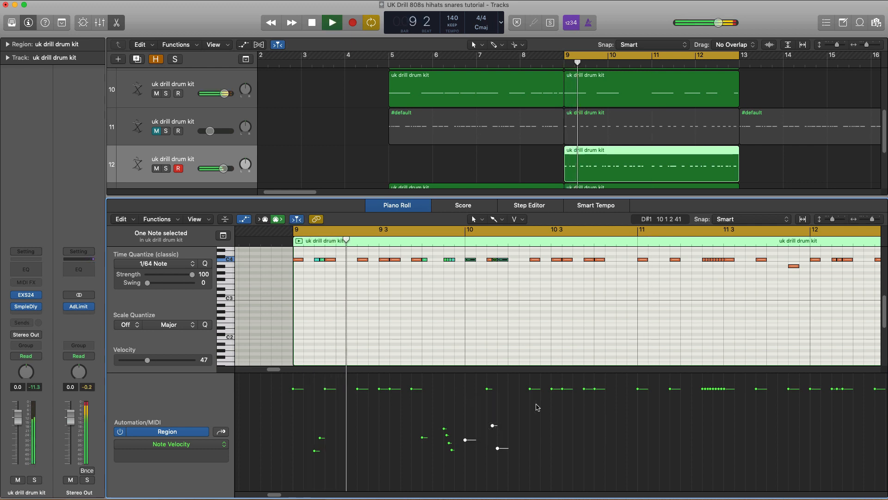
left_click_drag(552, 388, 552, 433)
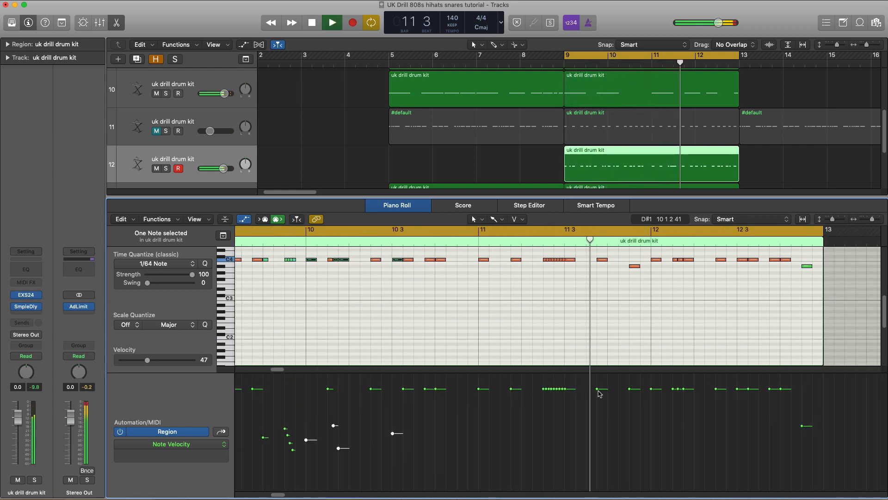
Step: Lower the velocities of bar 11's note just before beat 2, the fast roll before beat 3 and the note on beat 3
mouse_move(501, 388)
left_mouse_down()
mouse_move(501, 420)
mouse_move(547, 456)
mouse_move(556, 479)
left_mouse_up()
mouse_move(541, 434)
left_mouse_down()
mouse_move(540, 442)
mouse_move(541, 428)
mouse_move(552, 433)
mouse_move(555, 466)
mouse_move(549, 437)
left_mouse_up()
left_click(531, 420)
key("space")
Step: Redraw the velocities of bar 11's fast roll as an evenly falling ramp and play the loop
key("super+Right")
key("super+Right")
scroll(544, 404, "right", 10)
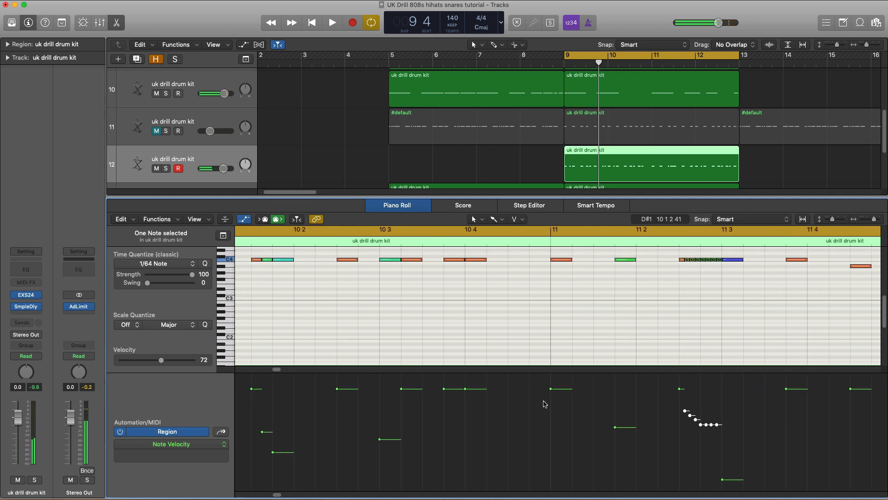
key("super+Right")
key("super+Right")
key("super+Right")
key("super+Right")
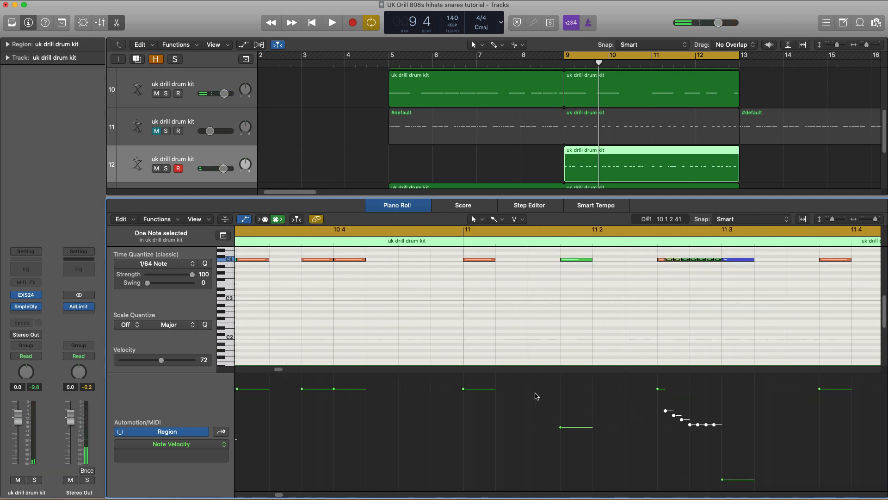
scroll(535, 395, "right", 12)
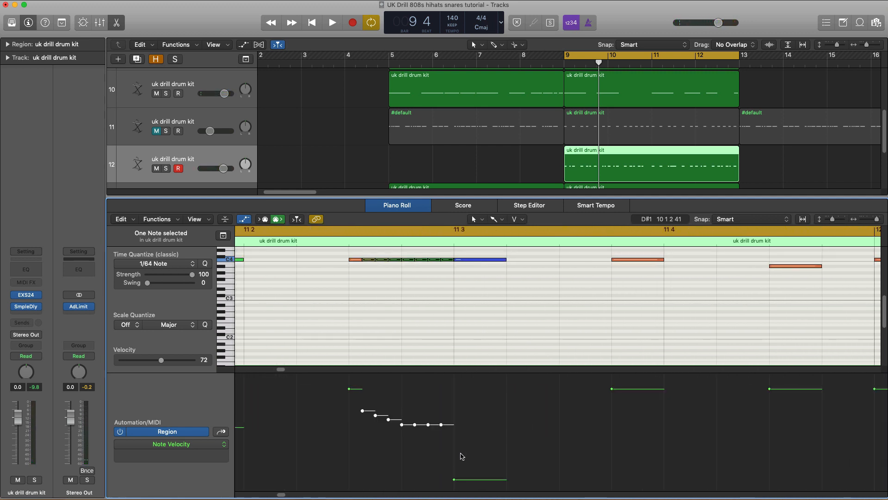
left_click_drag(461, 456, 388, 402)
key("space")
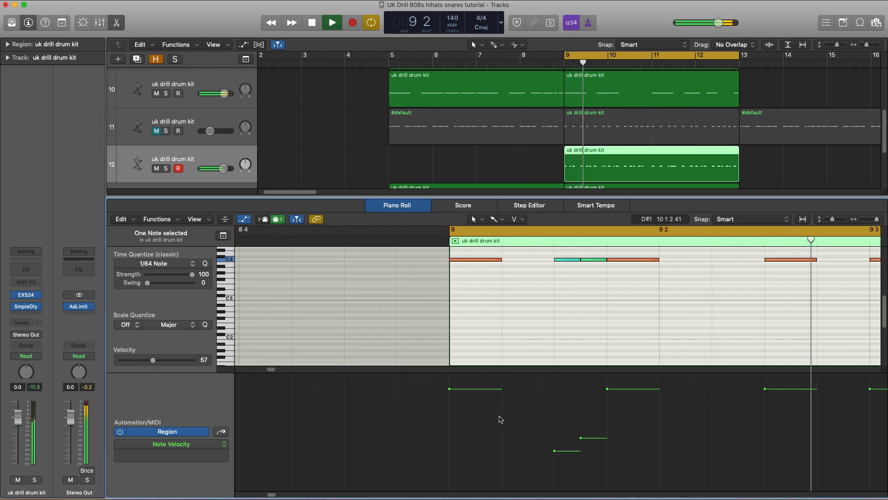
Step: Lower the velocities of the last two notes in the cluster before beat 2 of bar 12, setting the final one to 107
key("super+Left")
key("super+Left")
key("super+Left")
key("super+Left")
scroll(518, 407, "right", 15)
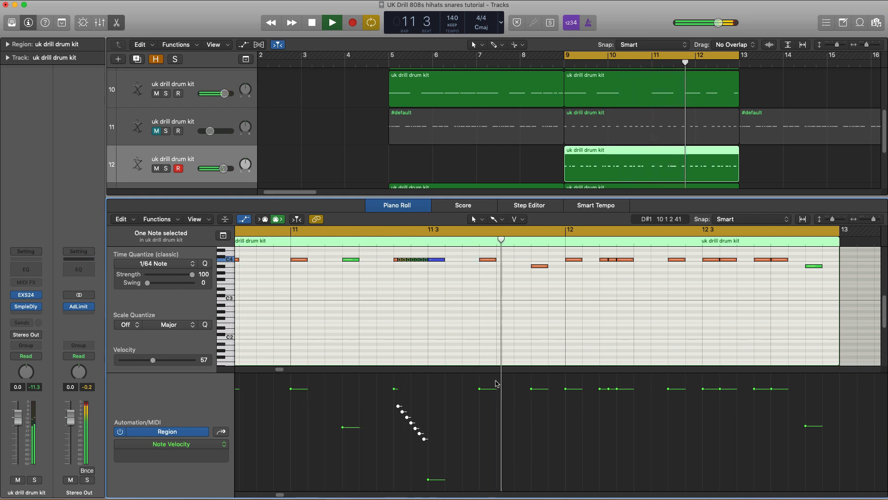
left_click_drag(603, 407, 632, 460)
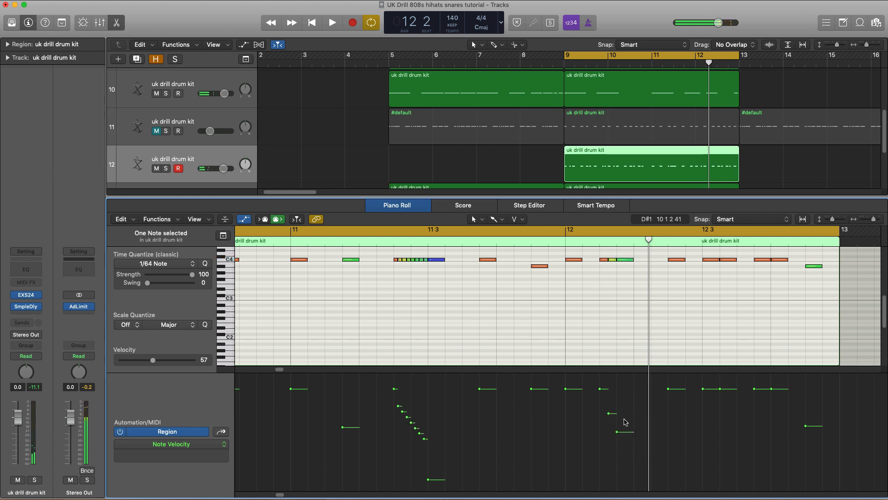
left_click_drag(618, 396, 626, 394)
key("space")
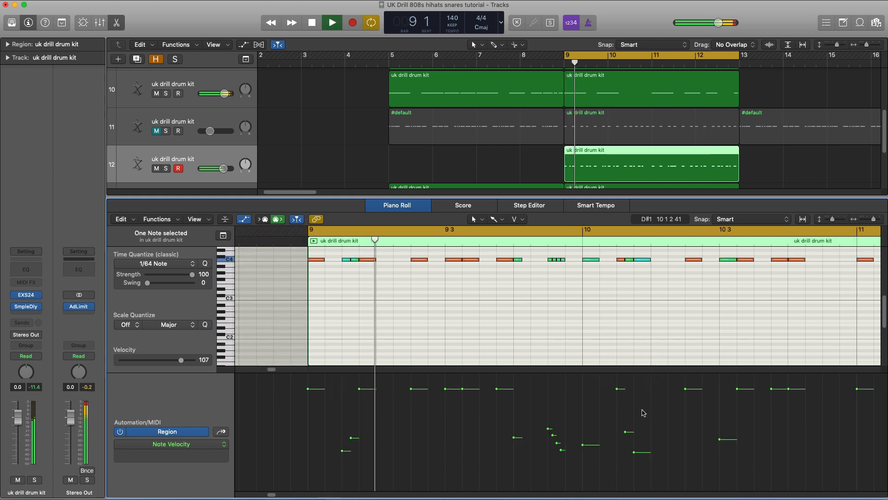
Step: Set the note on beat 3 of bar 12 to velocity 67, raise the velocity of the closing A#3 note, and return to the full arrangement
scroll(642, 413, "right", 2)
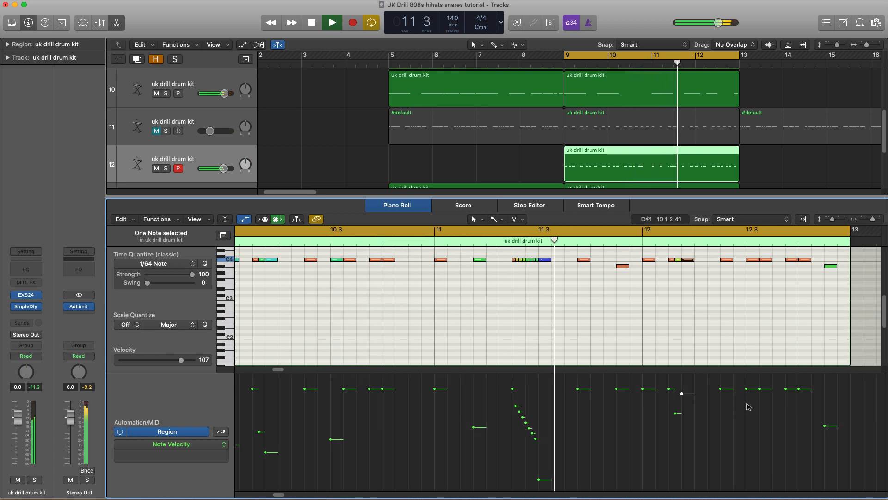
left_click_drag(747, 389, 753, 430)
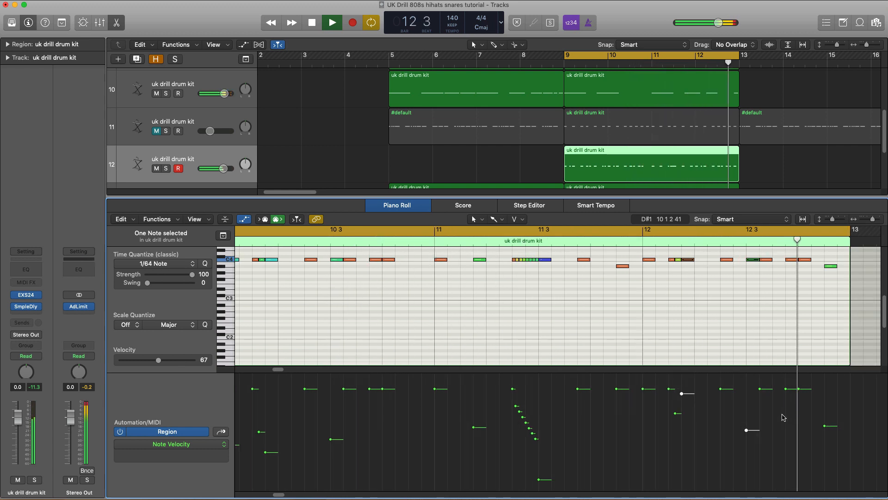
left_click(833, 385)
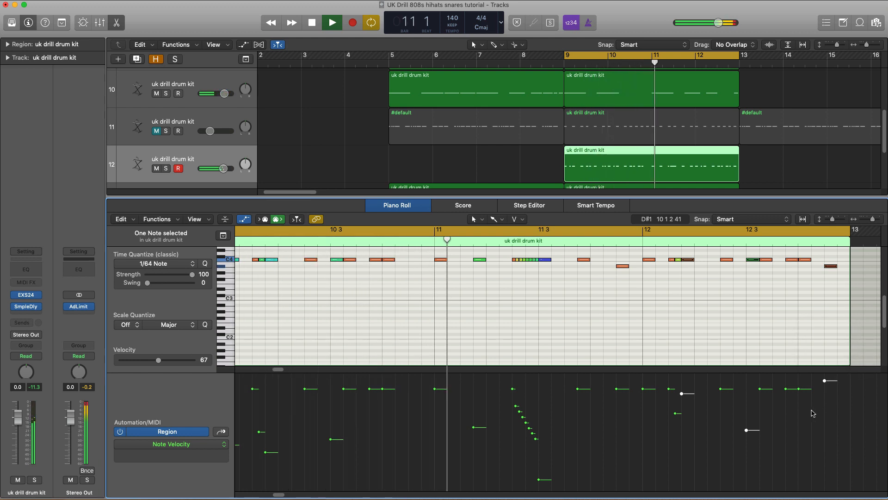
key("x")
key("x")
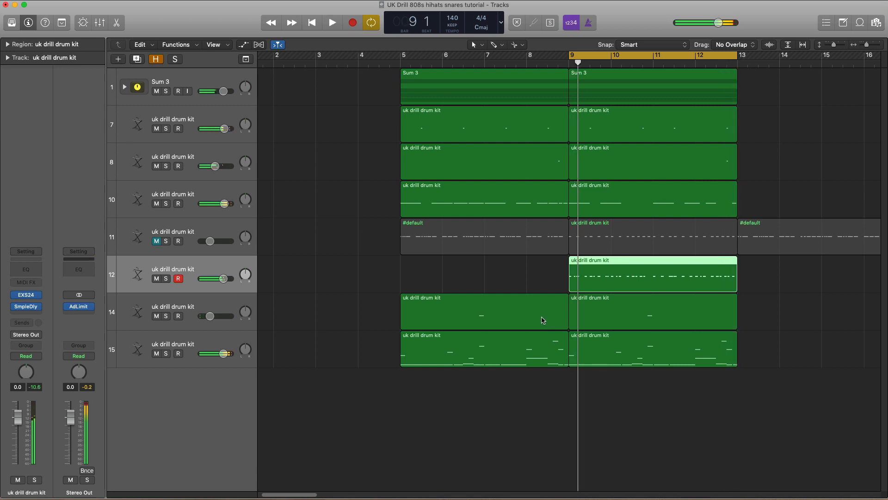
Step: Select all notes of track 12's hi-hat region, inspect the Random Velocity MIDI transform and close it without applying
double_click(660, 277)
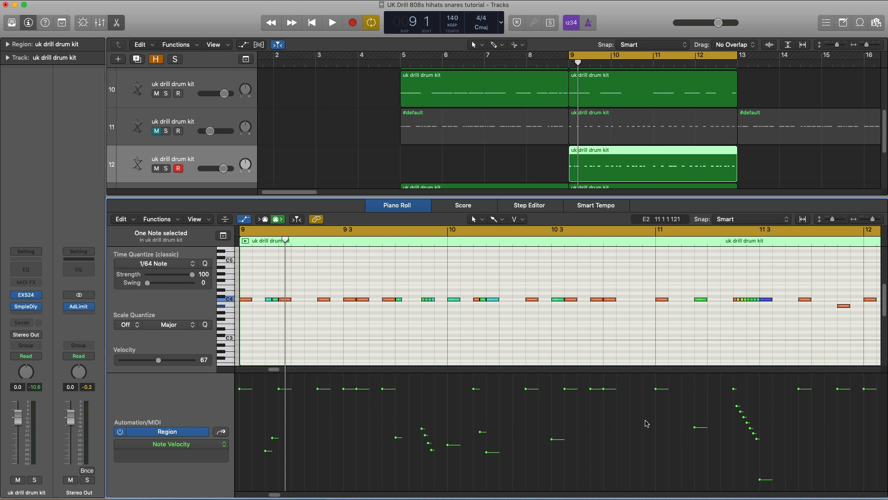
key("super+a")
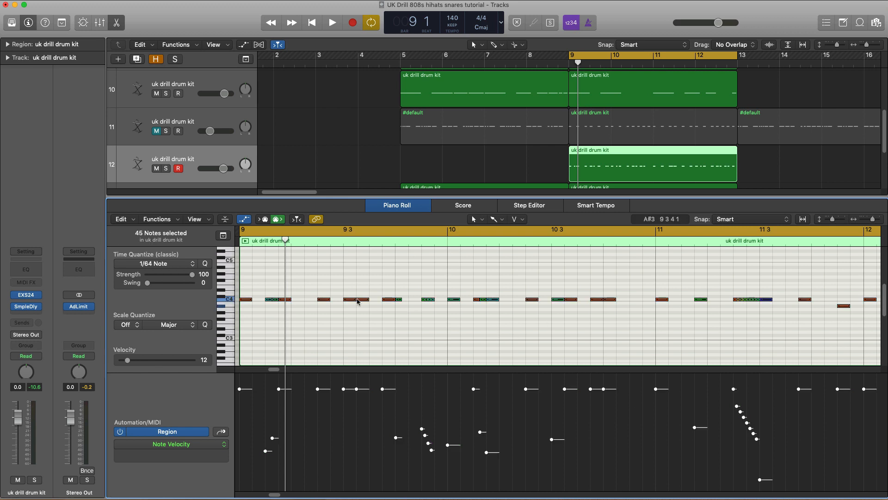
left_click(168, 219)
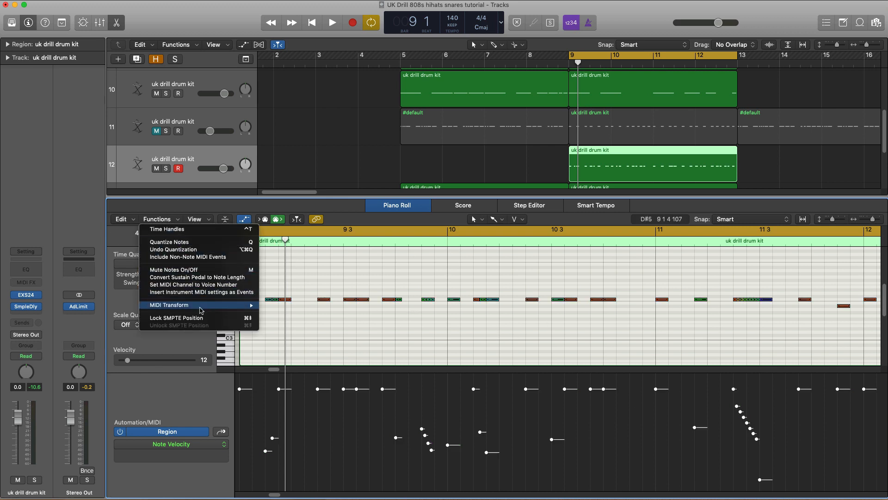
mouse_move(201, 306)
left_click(313, 320)
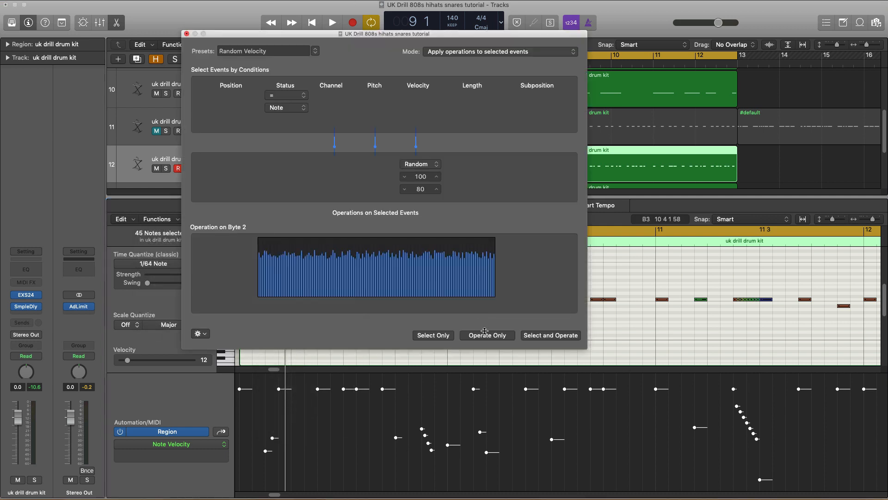
left_click(186, 34)
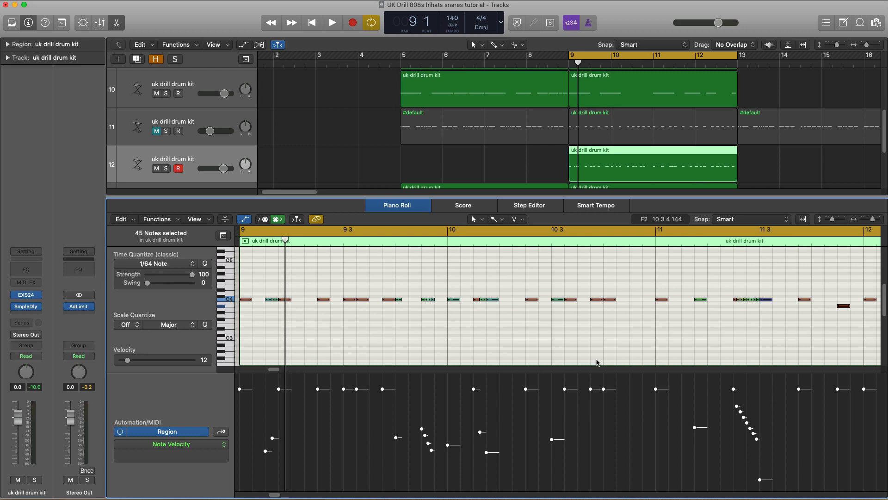
Step: Return to the full arrangement, play the loop and lower track 12's volume to -1.2 dB
key("x")
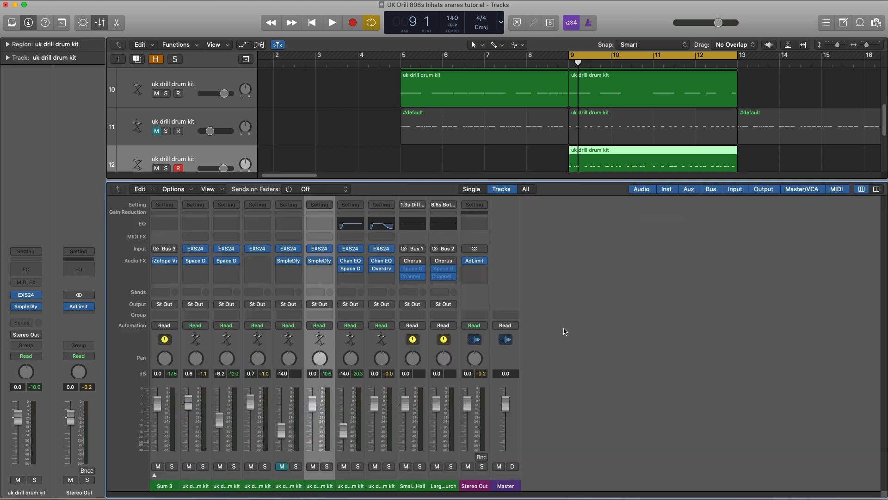
key("x")
key("space")
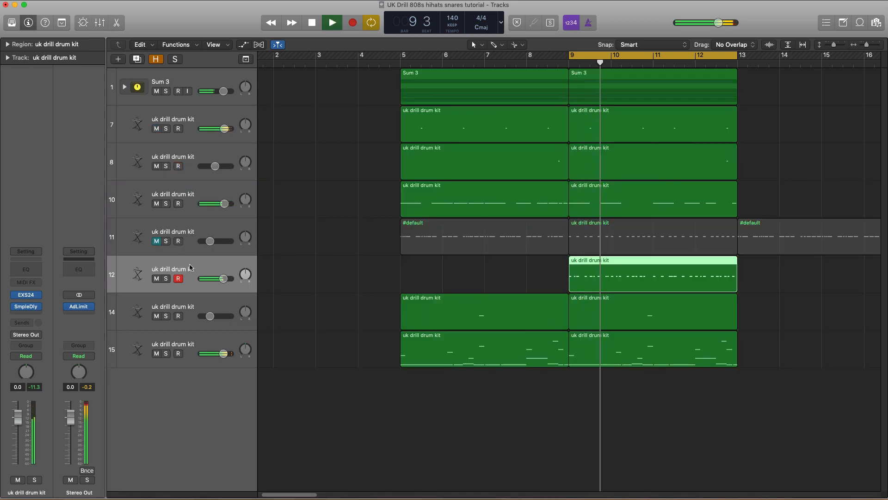
left_click_drag(223, 278, 217, 280)
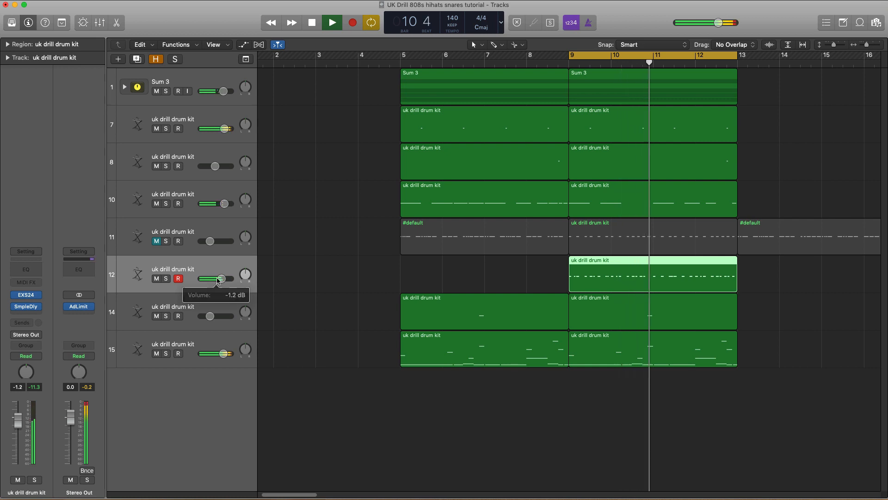
Step: Solo tracks 11 and 12 to compare the two hi-hat layers, and clear all solos with track 11 unmuted for full playback
left_click(166, 241)
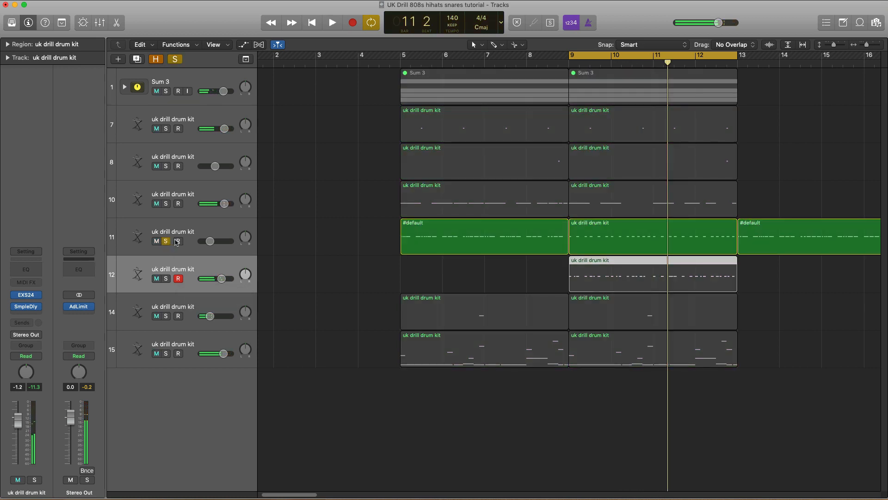
left_click(166, 279)
key("space")
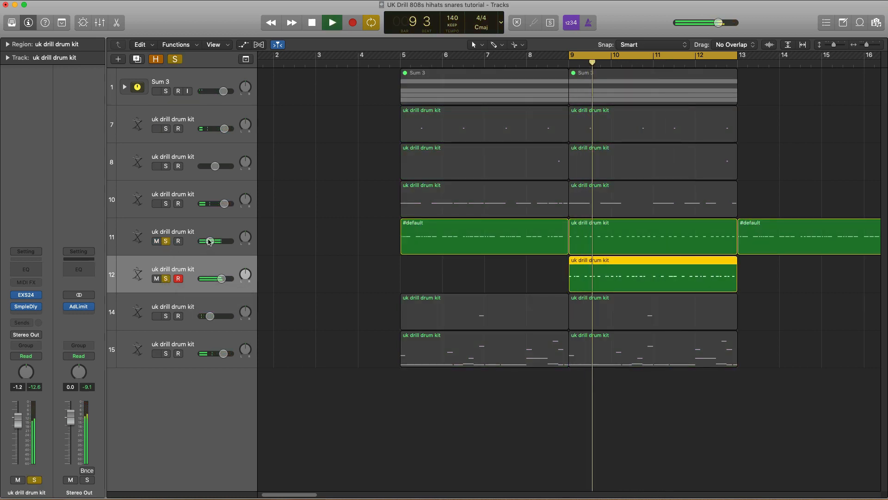
left_click(166, 241)
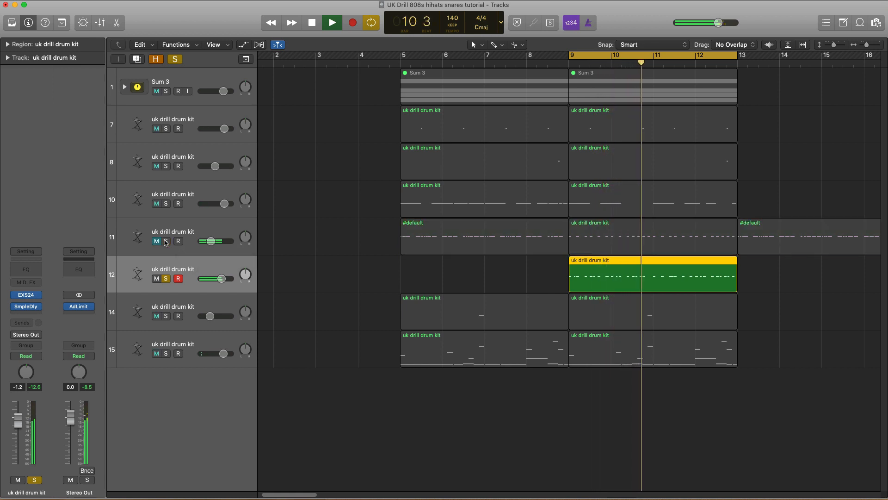
left_click(167, 241)
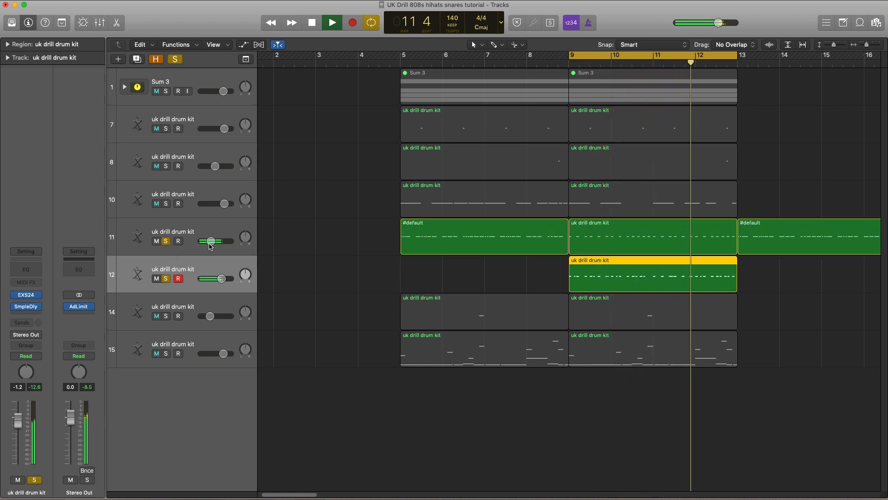
left_click(166, 279, "alt")
scroll(374, 337, "down", 1)
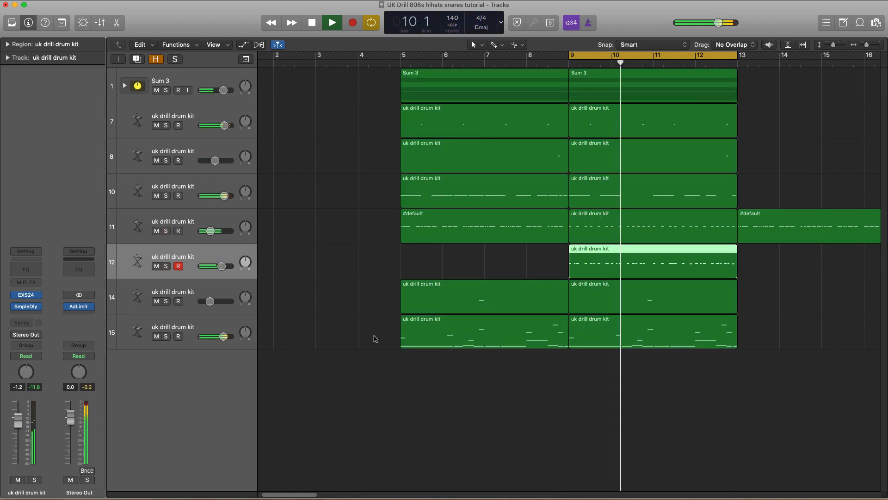
Step: Lower track 11's volume to -15.6 dB and track 12's to -4.4 dB while the loop plays, and stop playback
scroll(456, 374, "down", 2)
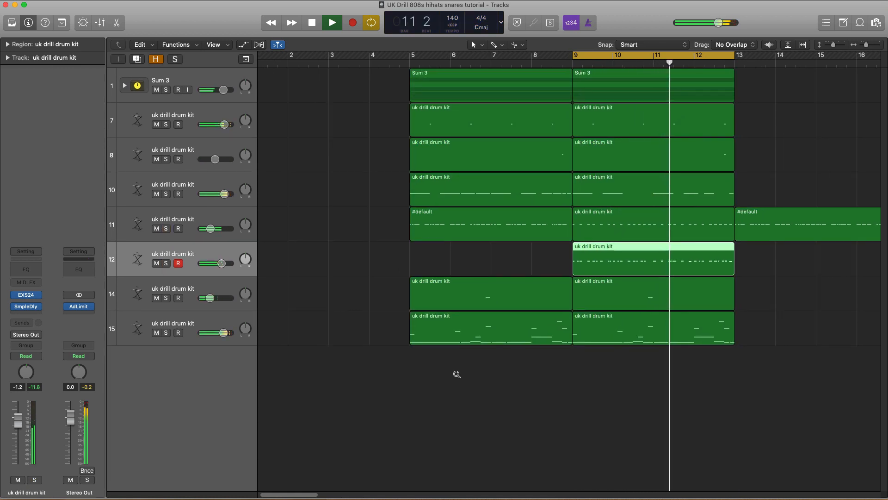
scroll(456, 374, "up", 1)
left_click(187, 223, "shift")
left_click_drag(211, 233, 209, 233)
left_click(207, 259)
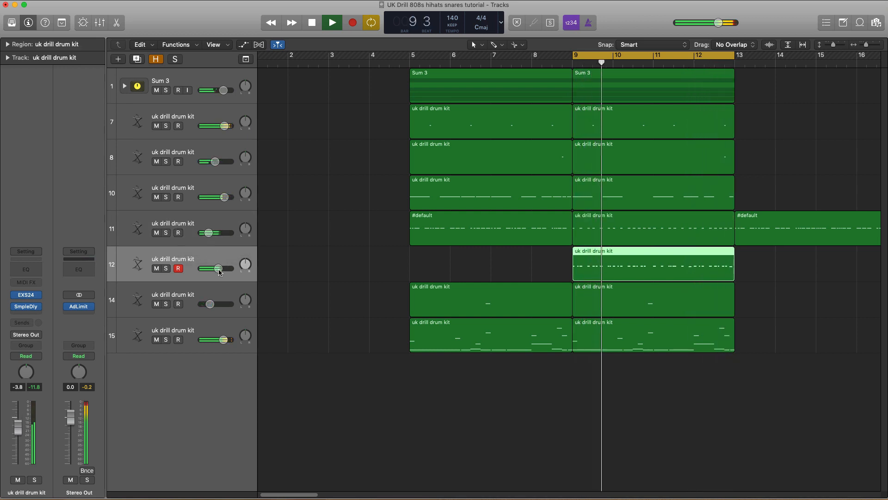
left_click_drag(218, 268, 216, 269)
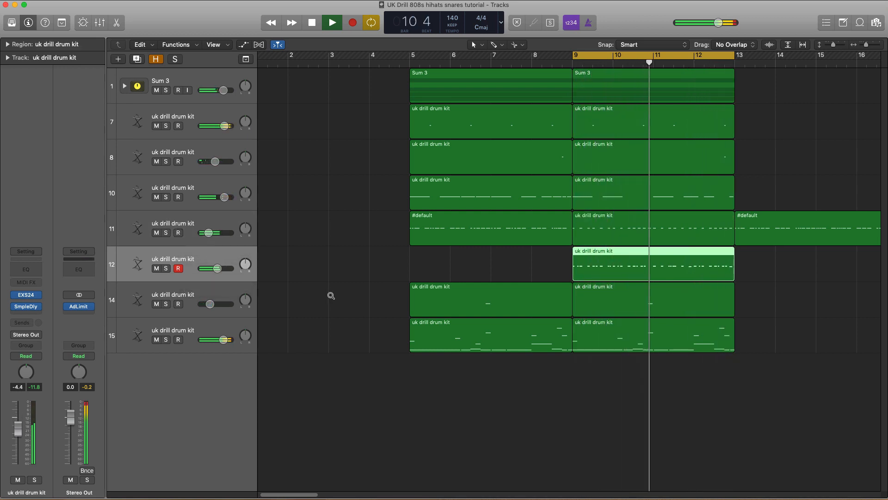
scroll(330, 298, "down", 3)
scroll(331, 298, "right", 3)
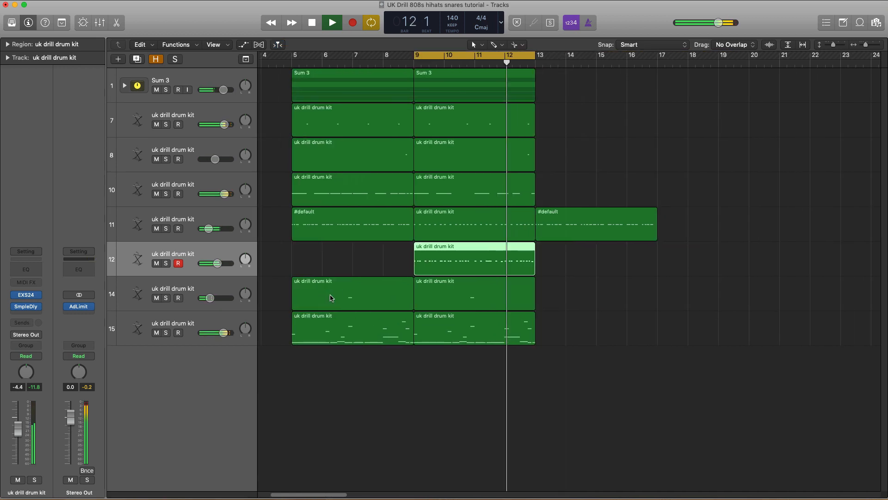
scroll(332, 298, "up", 1)
key("space")
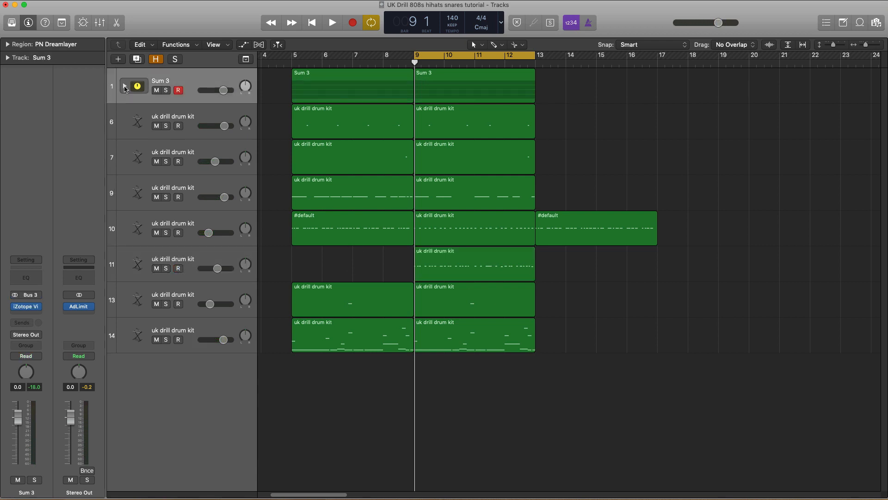
Step: Expand the Sum 3 stack and bounce its four PN Dreamlayer regions at bars 9–12 in place to a new track, muting the sources
left_click(125, 86)
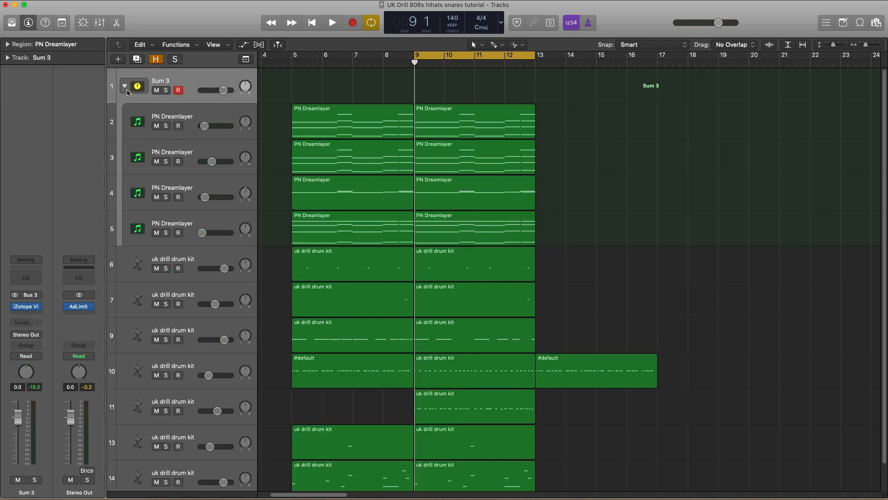
left_click_drag(551, 242, 421, 118)
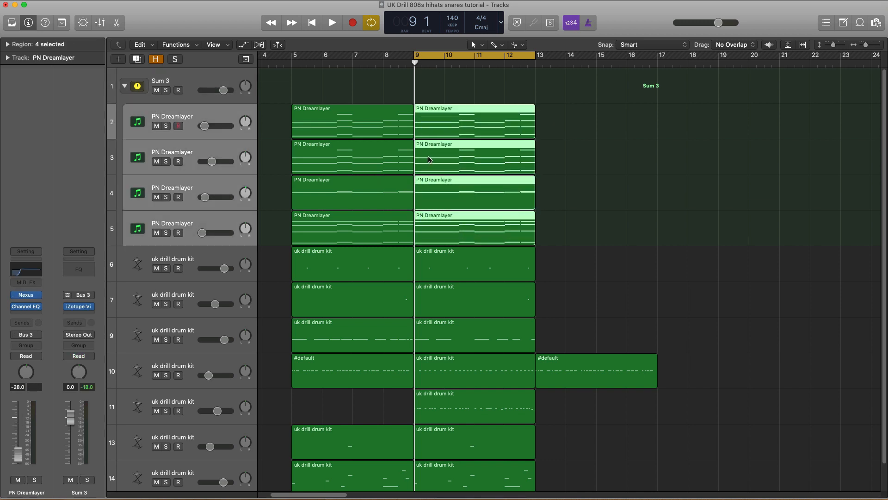
key("ctrl+b")
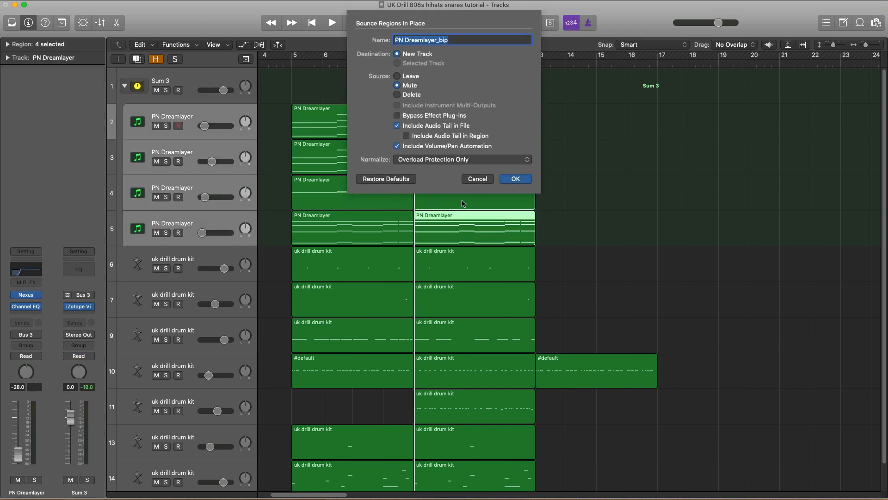
left_click(514, 179)
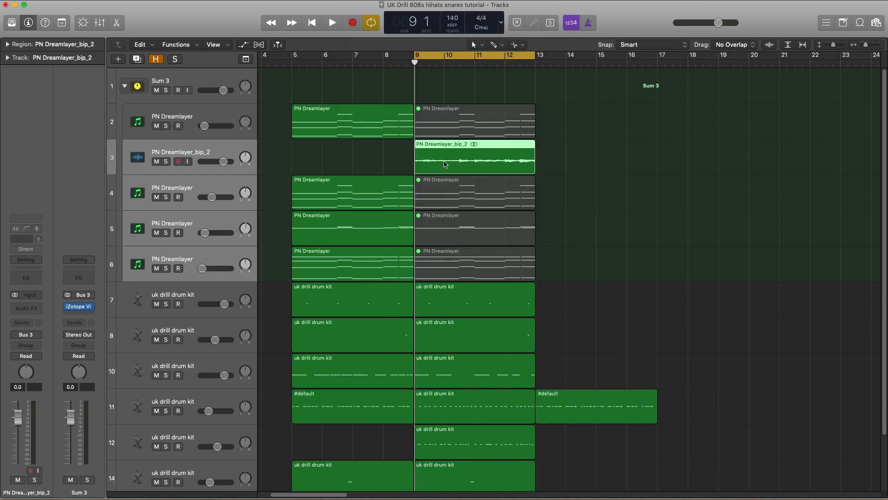
Step: Split the bounced PN Dreamlayer_bip_2 region at each chord change: mid-bar 10, bar 11, bar 12 and mid-bar 12
scroll(444, 165, "up", 6)
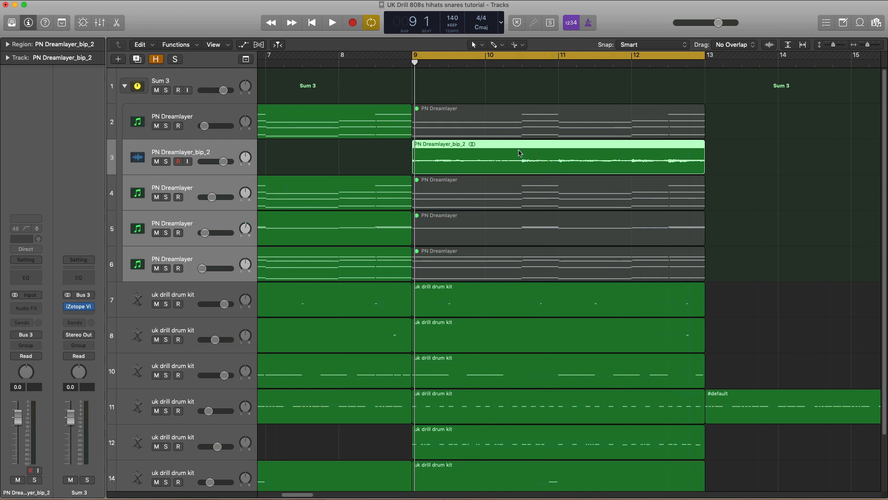
left_click(522, 150)
left_click(558, 148)
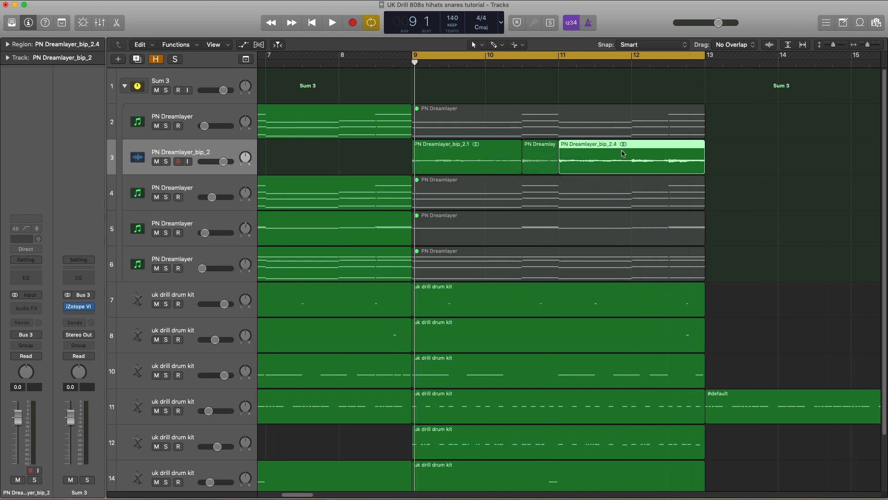
left_click(630, 148)
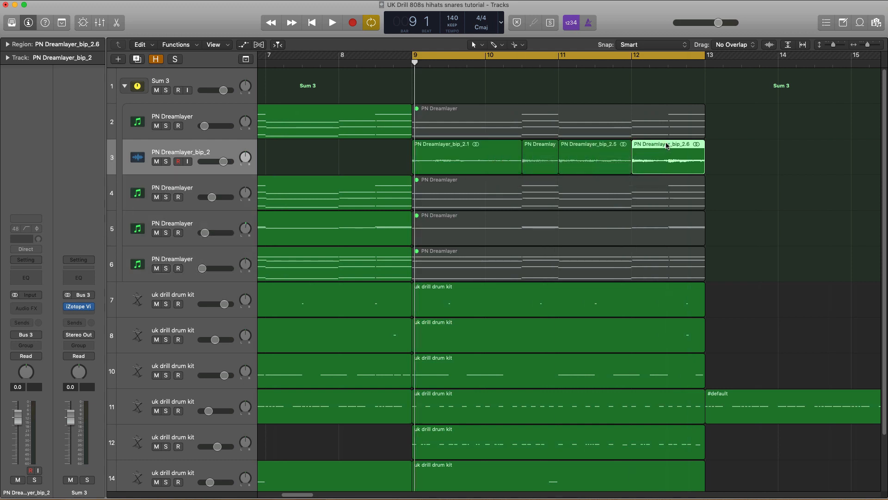
left_click(668, 148)
Step: Select all five slices of the bounced melody and reverse them
left_click_drag(781, 166, 261, 156)
left_click(7, 45)
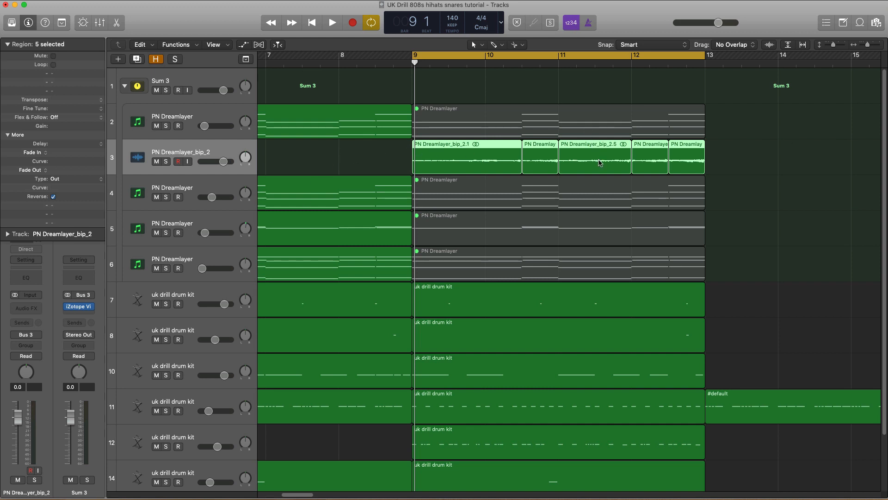
scroll(600, 164, "down", 5)
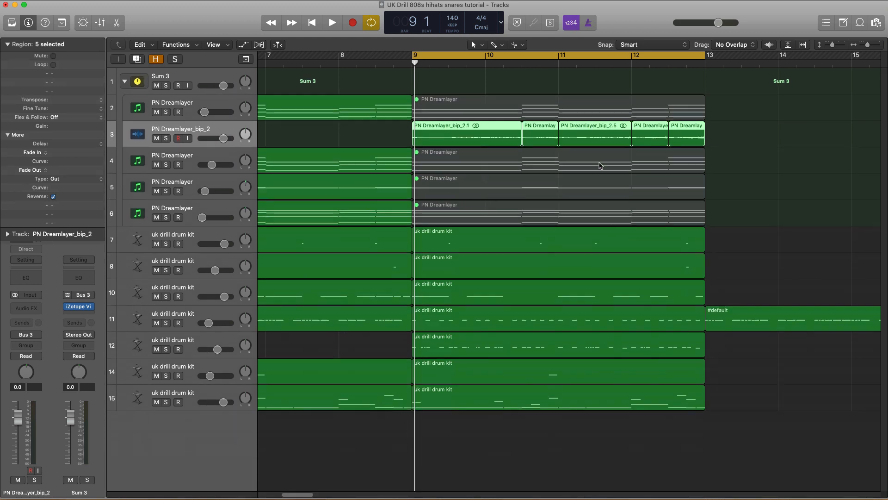
scroll(600, 164, "left", 2)
scroll(599, 164, "left", 1)
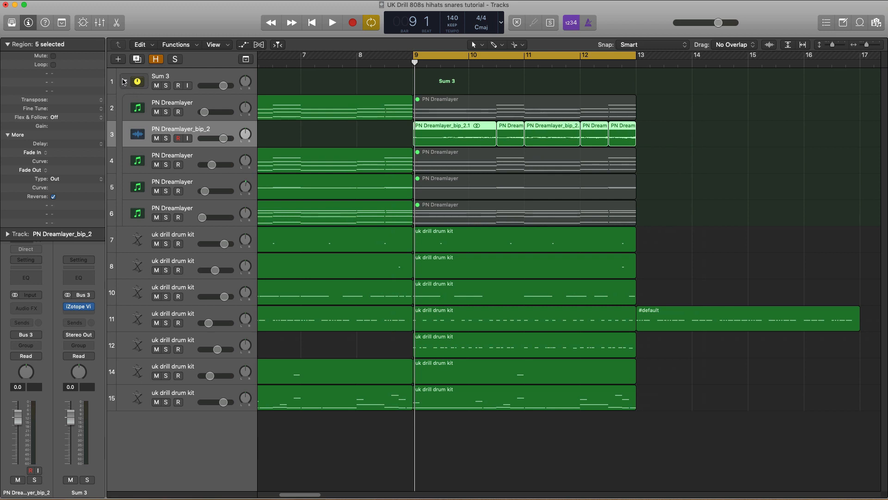
Step: Collapse the Sum 3 stack, play the loop and lower the stack's volume to -1.5 dB
left_click(124, 81)
key("space")
scroll(424, 267, "up", 2)
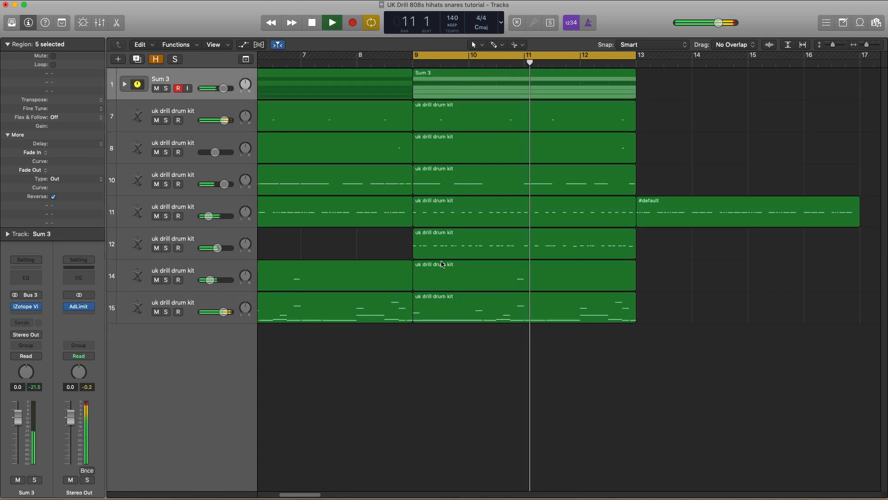
scroll(460, 273, "down", 1)
left_click_drag(224, 88, 221, 88)
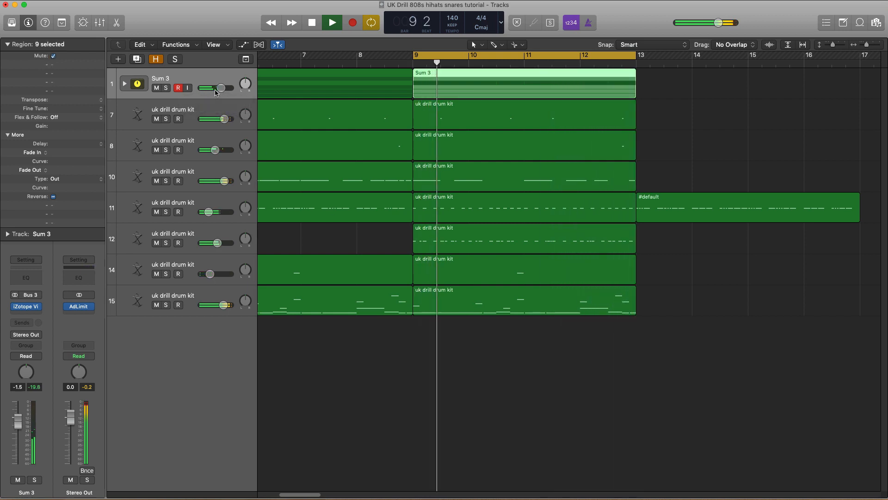
Step: Turn off Reverse for the second and fourth slices of the bounced melody and play the loop
left_click(125, 84)
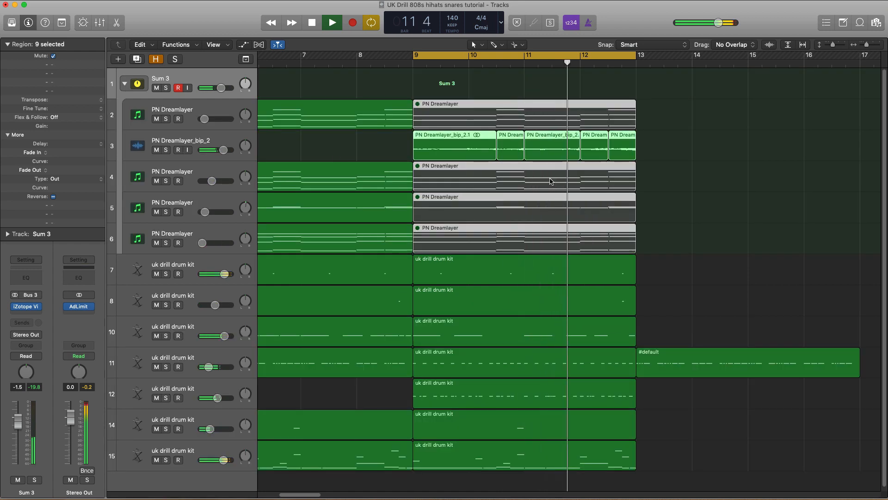
left_click(700, 167)
key("space")
left_click(591, 144)
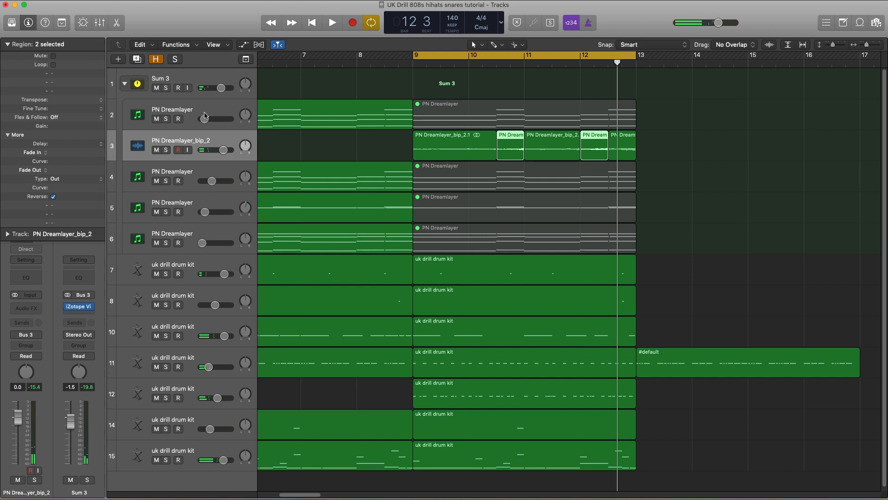
left_click(51, 197)
key("space")
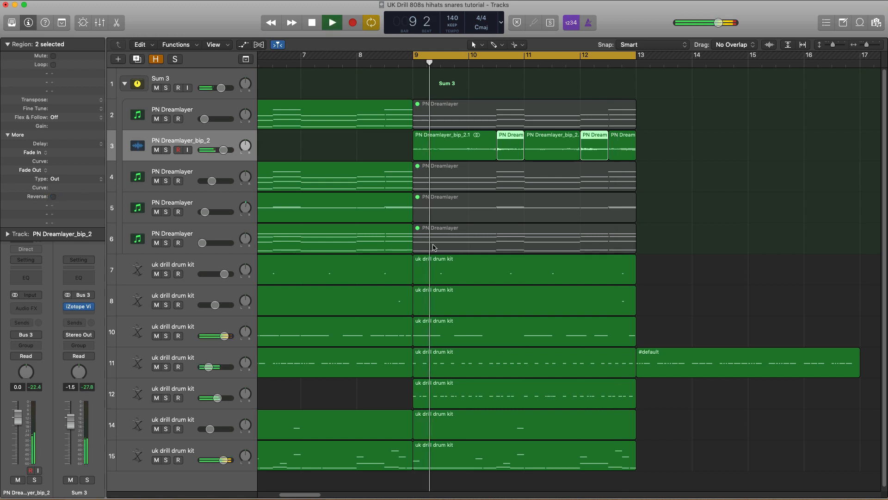
key("super+Left")
key("super+Up")
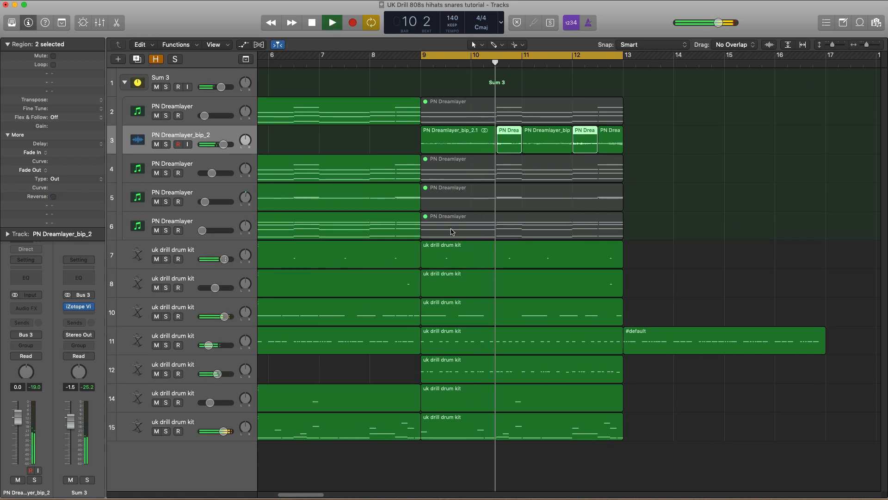
key("super+Up")
key("super+Up")
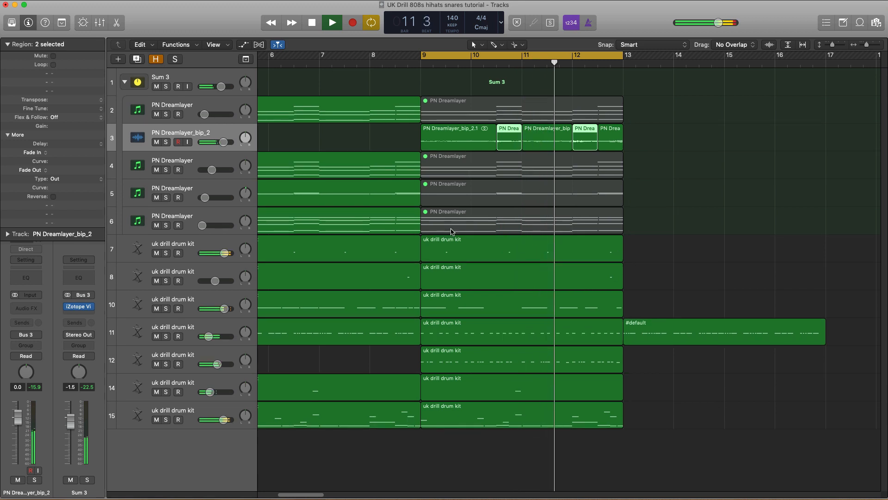
Step: Lower the bounced melody track's volume to -1.0 dB and the Sum 3 stack's volume to -2.6 dB
left_click_drag(224, 141, 222, 140)
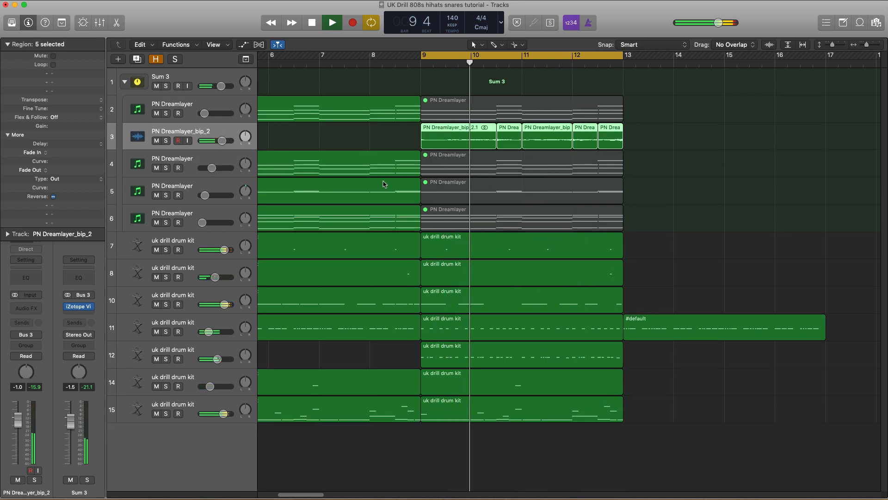
key("super+Up")
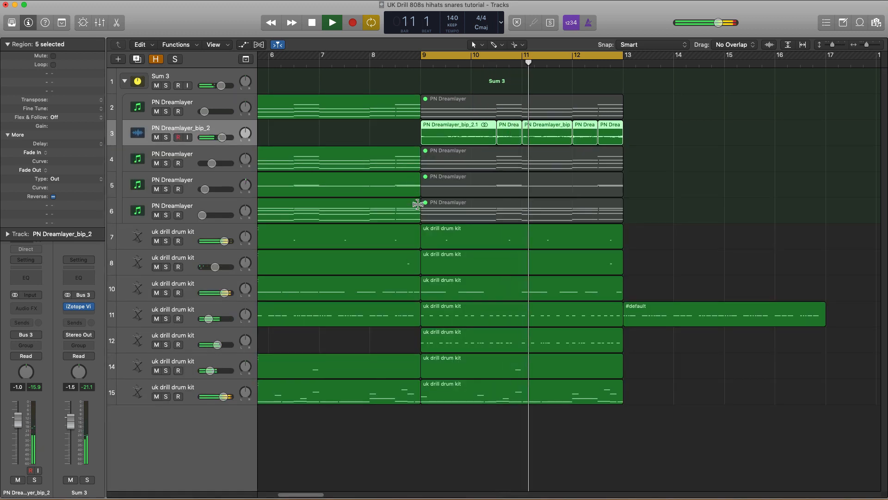
key("super+Left")
left_click_drag(220, 88, 219, 88)
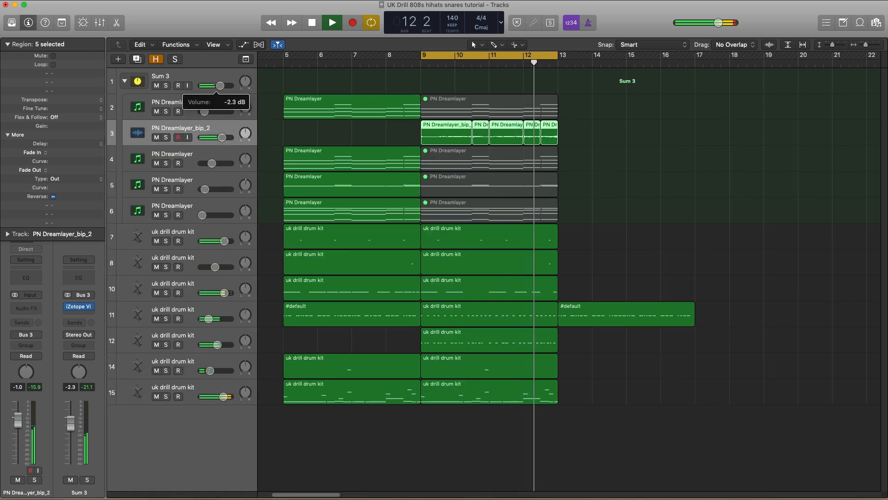
Step: Turn off Reverse for the bounced melody slice at bar 11, listen to the loop and stop playback
left_click(591, 148)
left_click(508, 139)
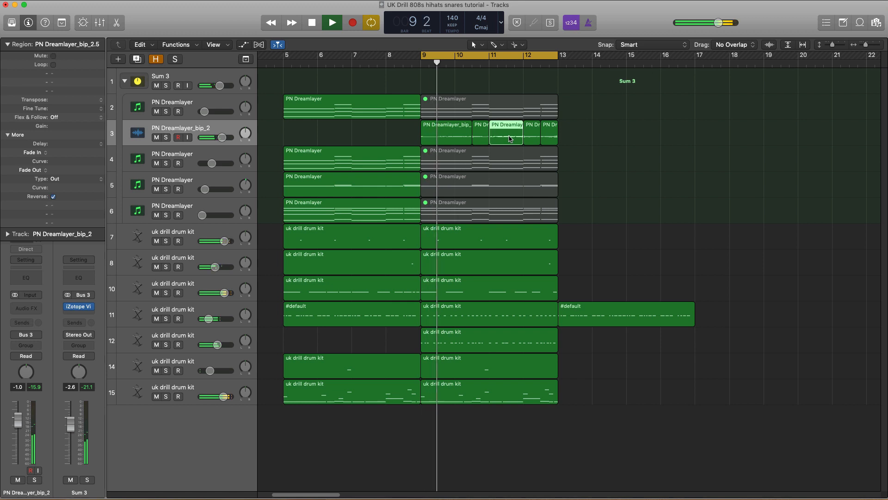
key("ctrl+m")
key("ctrl+m")
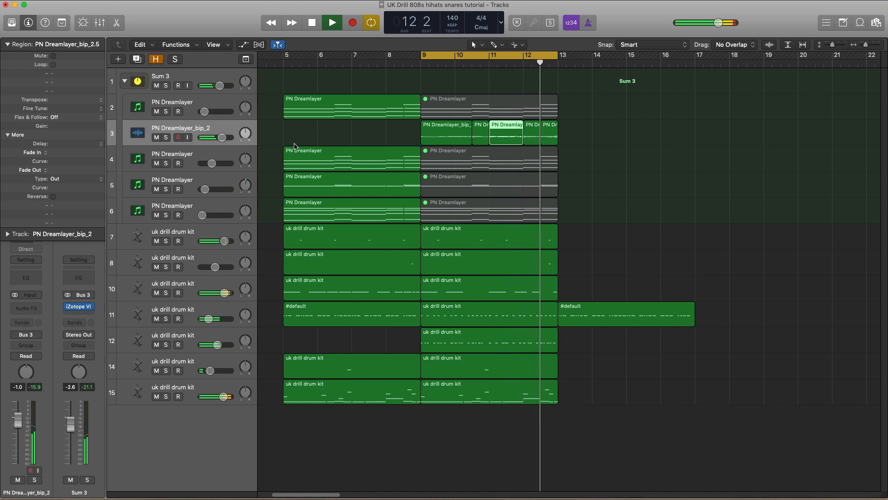
key("space")
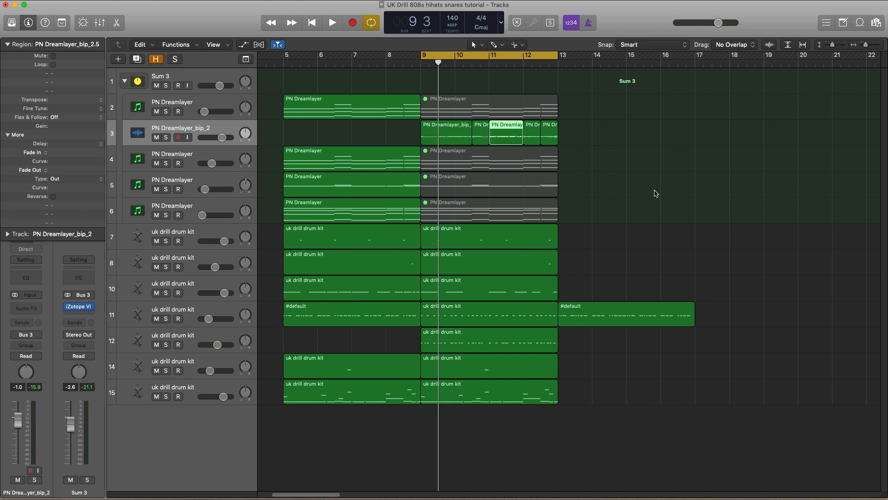
Step: Collapse the Sum 3 stack, set the cycle range from bar 5 to bar 13 and play both sections
left_click(126, 82)
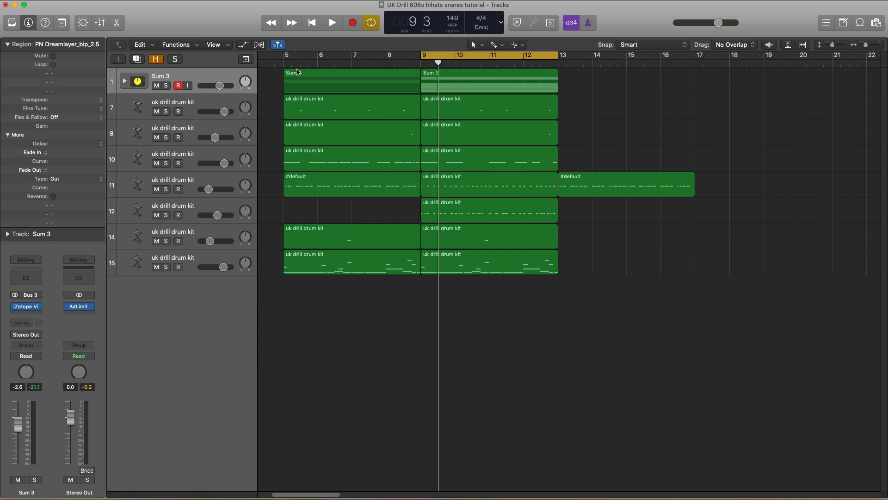
left_click_drag(286, 56, 558, 56)
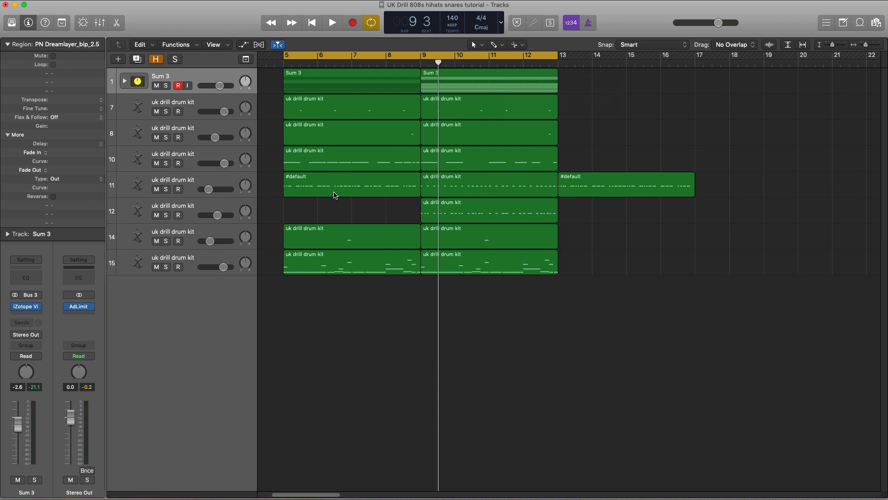
left_click_drag(369, 309, 298, 93)
left_click_drag(574, 315, 465, 94)
left_click(512, 312)
key("space")
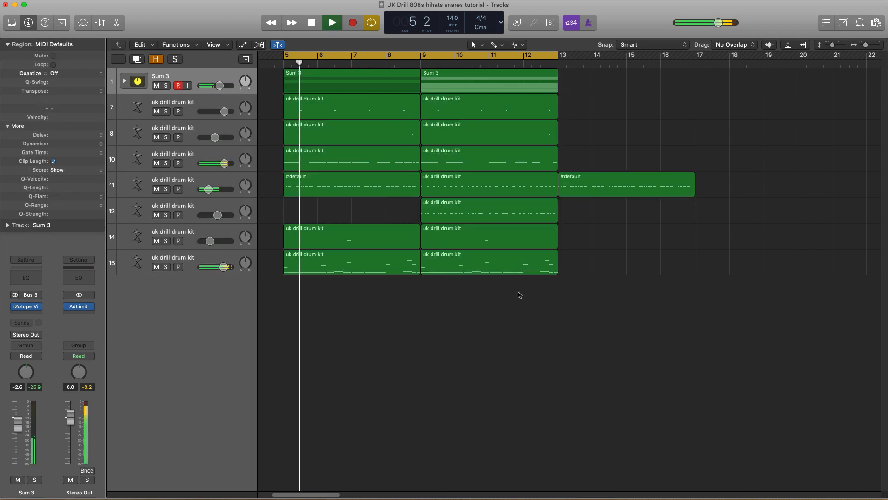
Step: Delete the extra #default hi-hat region at bar 13 on track 11, hear the full loop and stop playback
left_click(614, 194)
key("Delete")
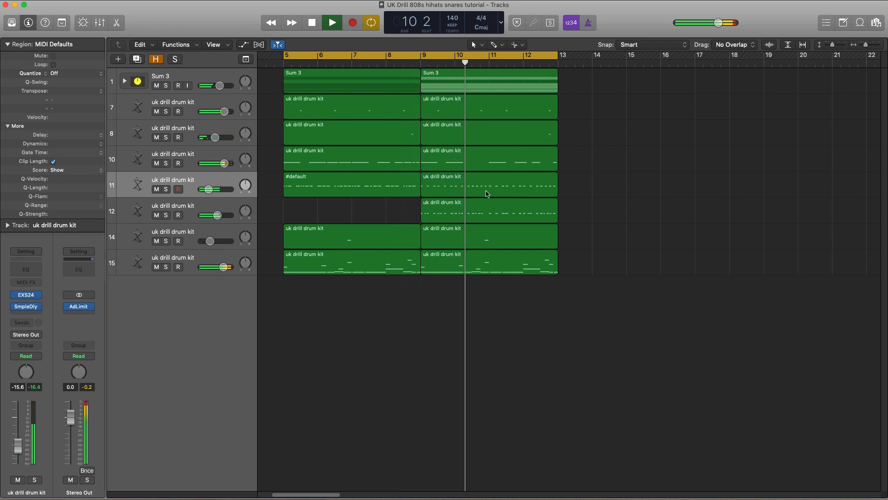
key("super+Down")
key("super+Down")
key("super+Down")
key("super+Down")
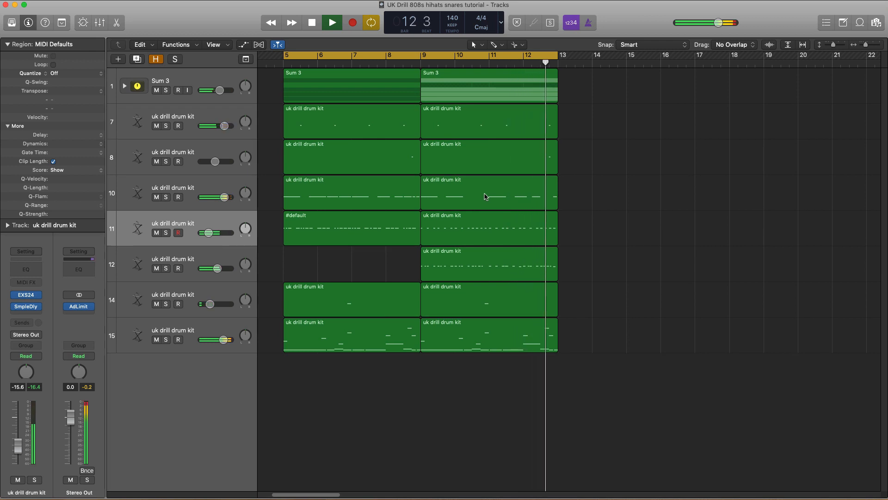
key("space")
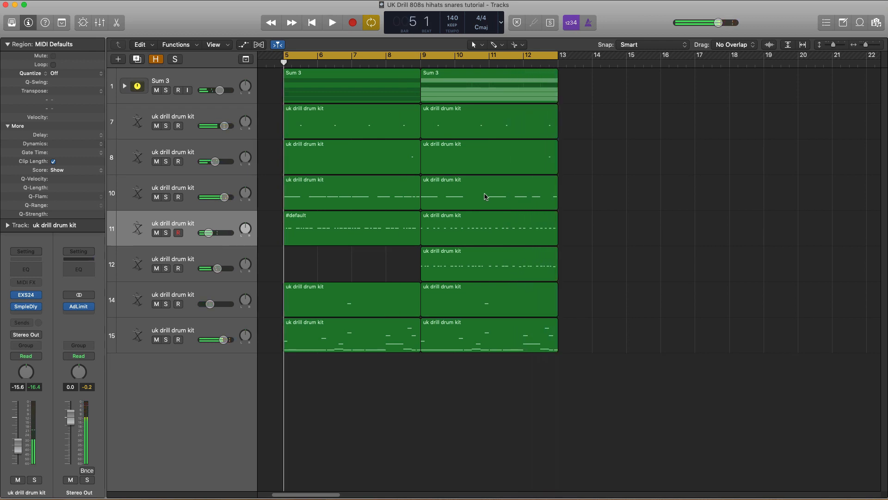